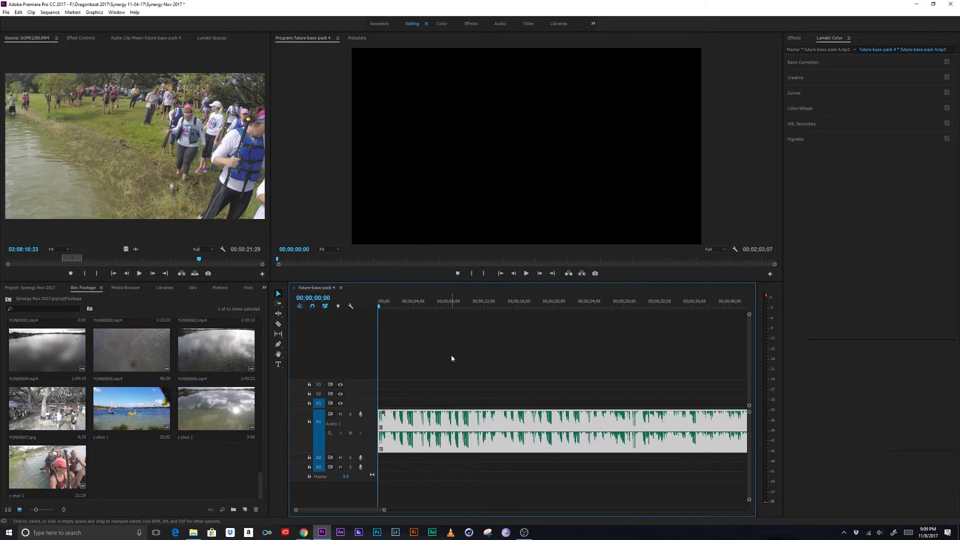
# Play the music track from the start, add ten beat markers within the first 11 seconds, and return the playhead to 00;00;00;00.
pyautogui.press('space')
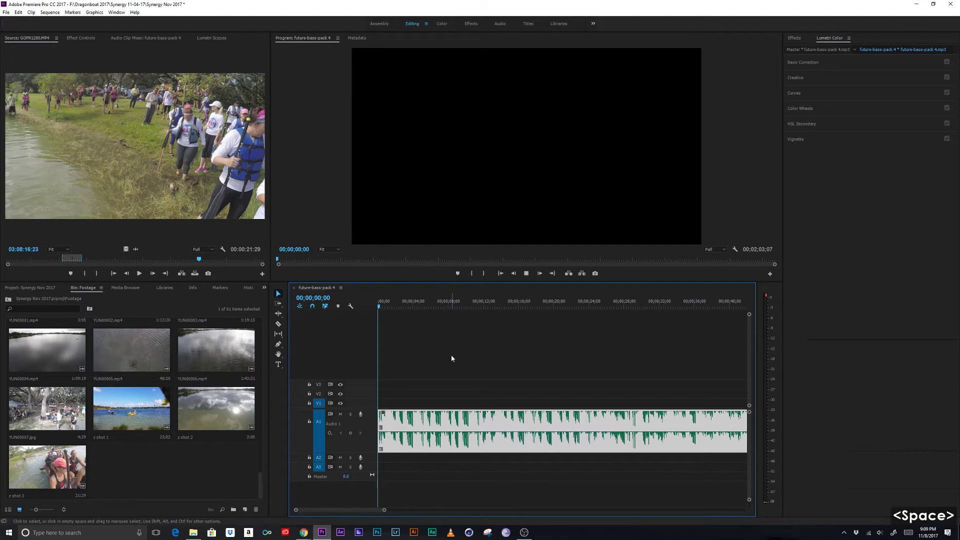
pyautogui.press('m')
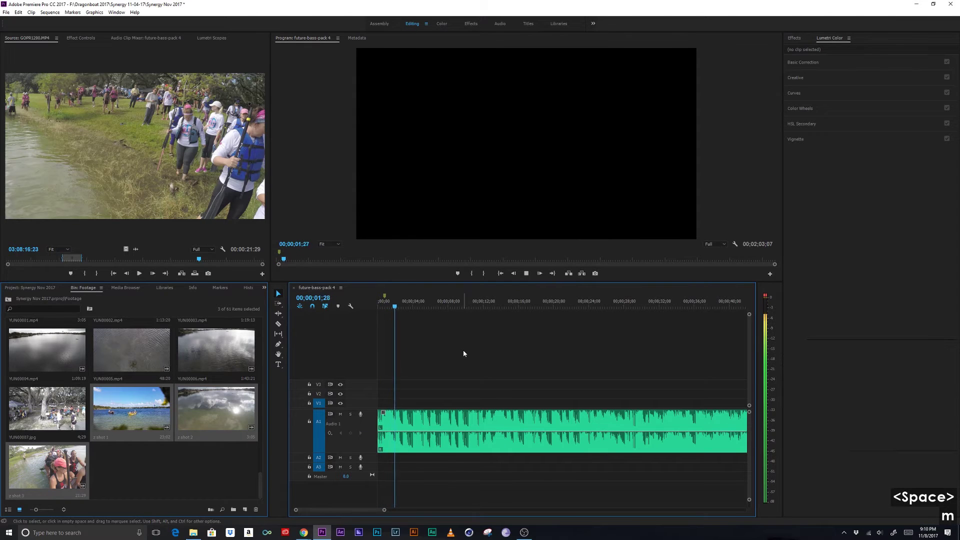
pyautogui.press('m')
pyautogui.press('m')
pyautogui.press('m')
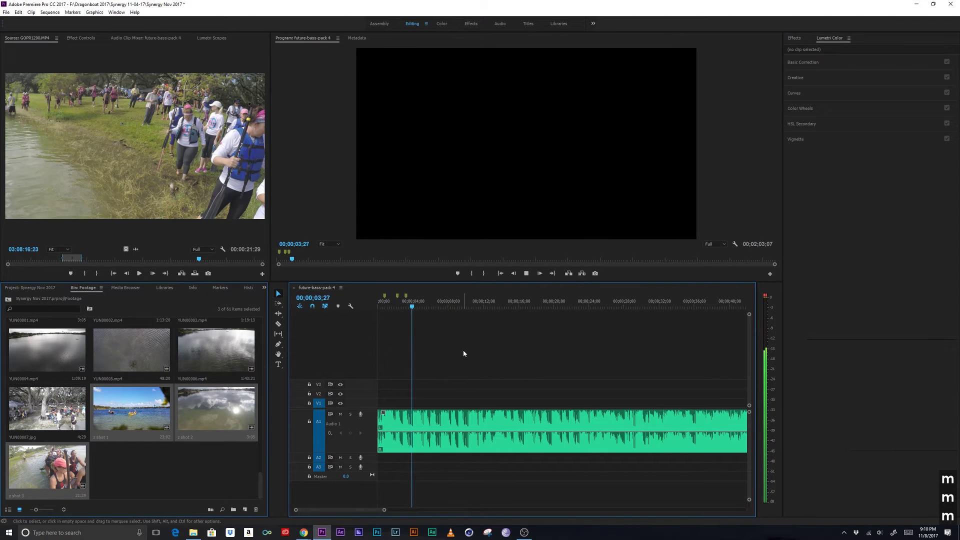
pyautogui.press('m')
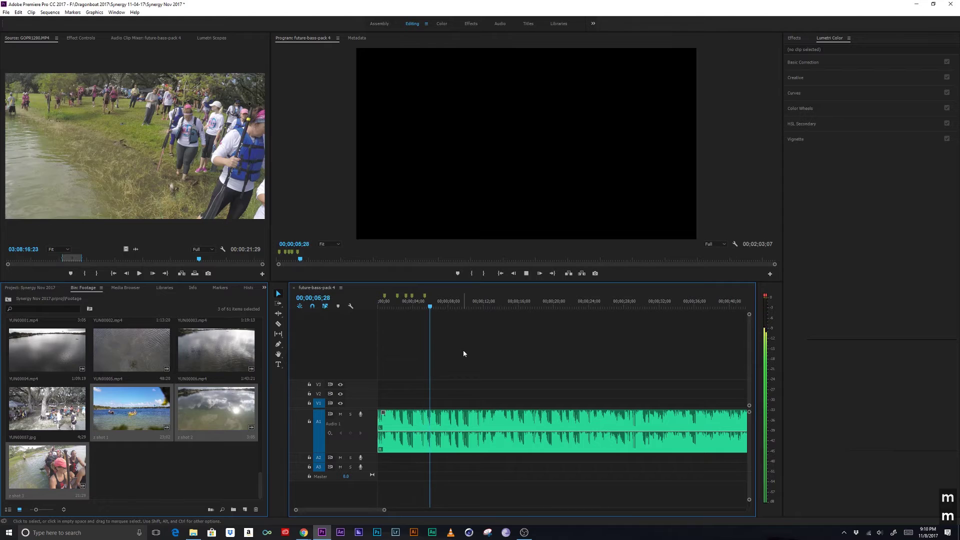
pyautogui.press('m')
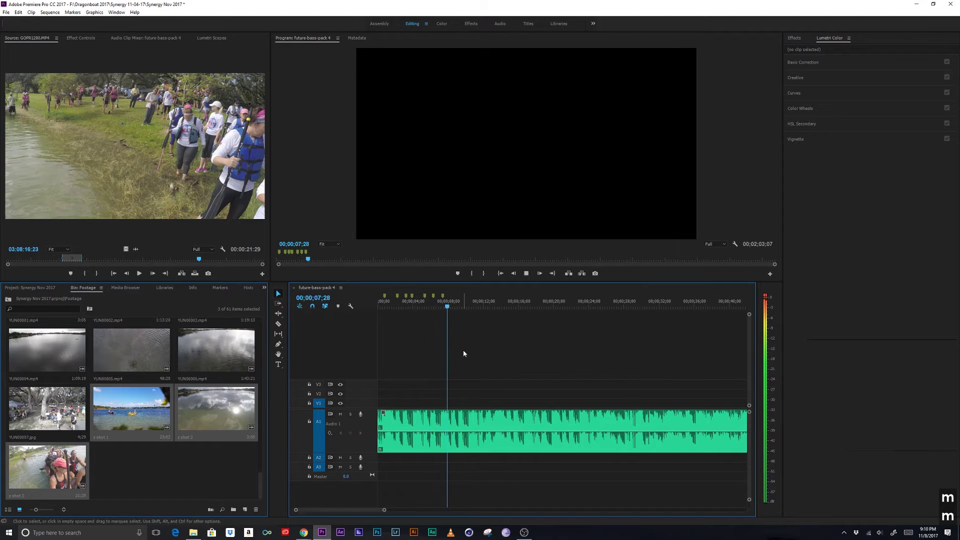
pyautogui.press('m')
pyautogui.press('m')
pyautogui.press('m')
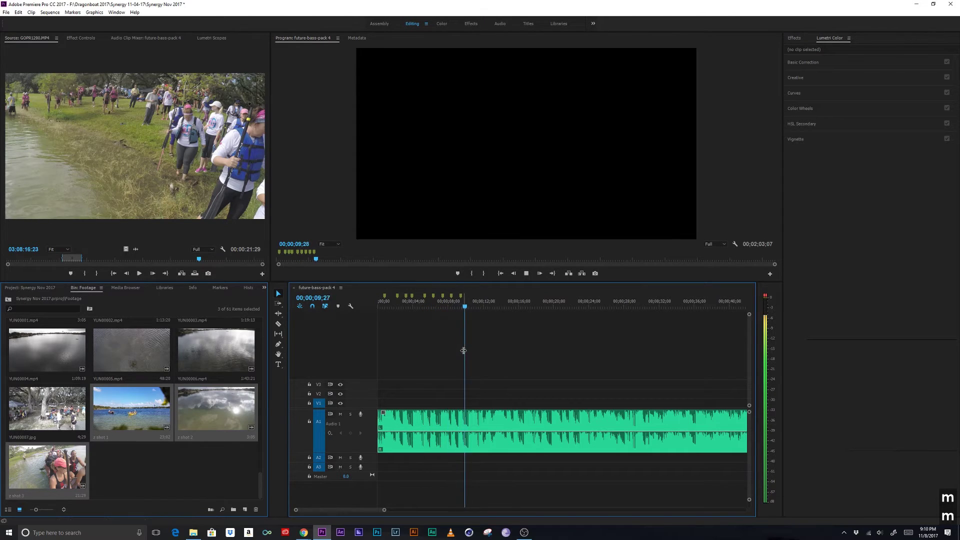
pyautogui.press('m')
pyautogui.press('space')
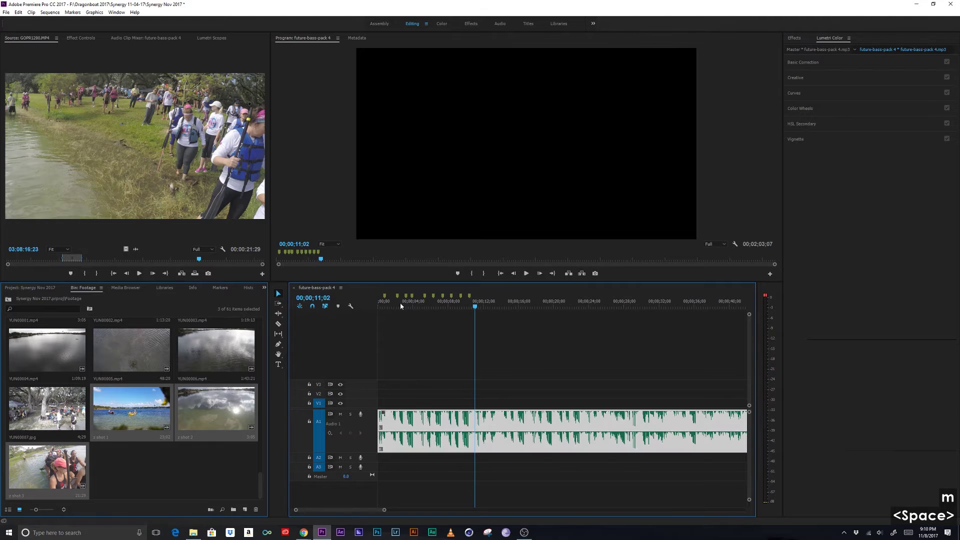
pyautogui.moveTo(392, 304); pyautogui.dragTo(385, 306)
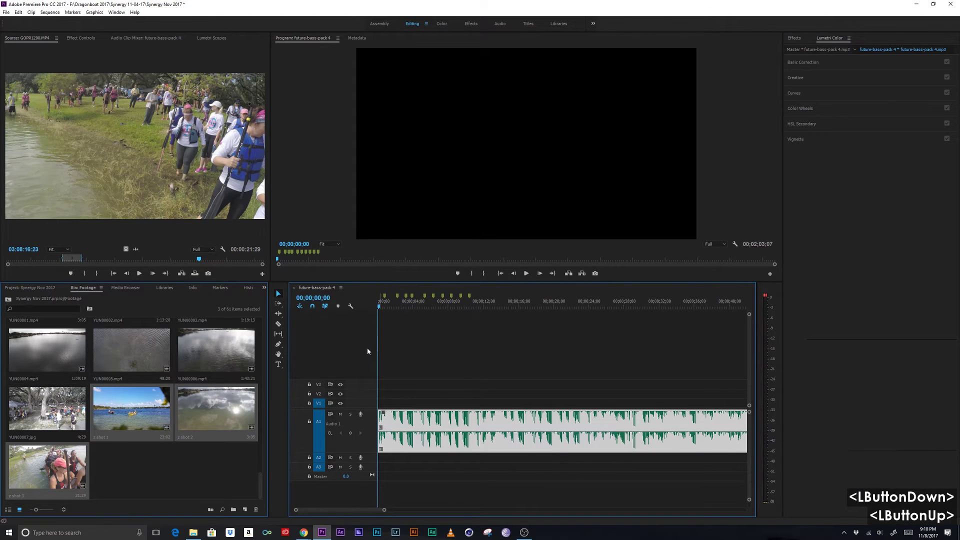
pyautogui.click(195, 475)
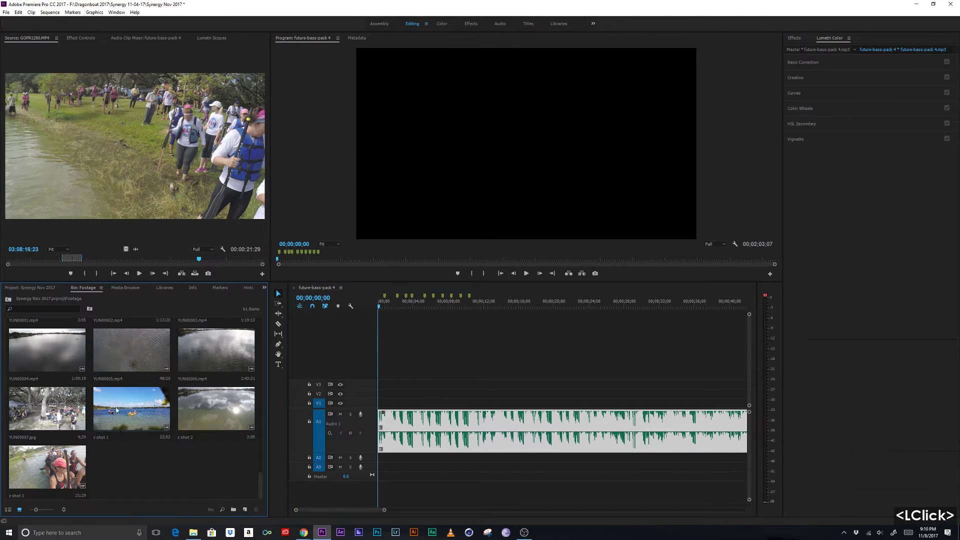
pyautogui.click(132, 411)
pyautogui.keyDown('shift'); pyautogui.click(55, 474); pyautogui.keyUp('shift')
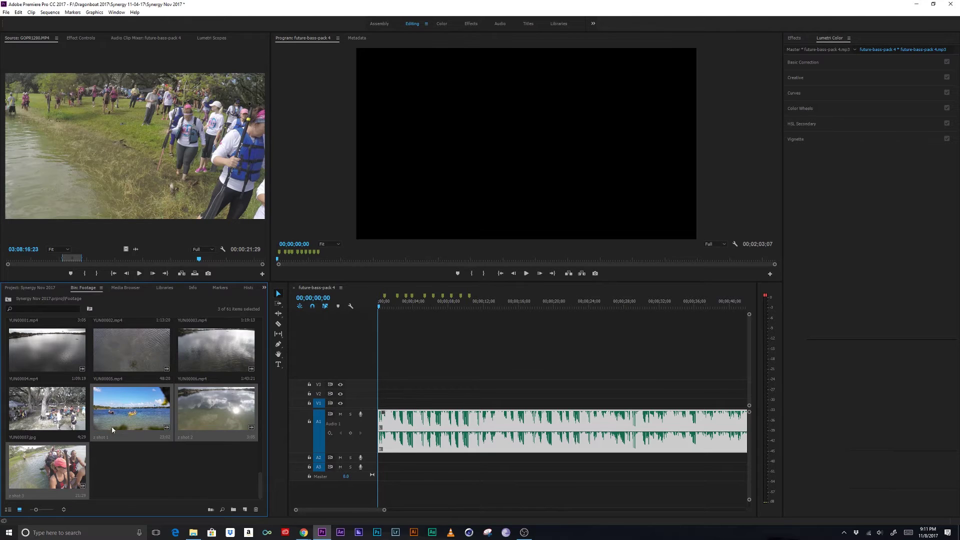
pyautogui.click(48, 12)
pyautogui.moveTo(31, 12)
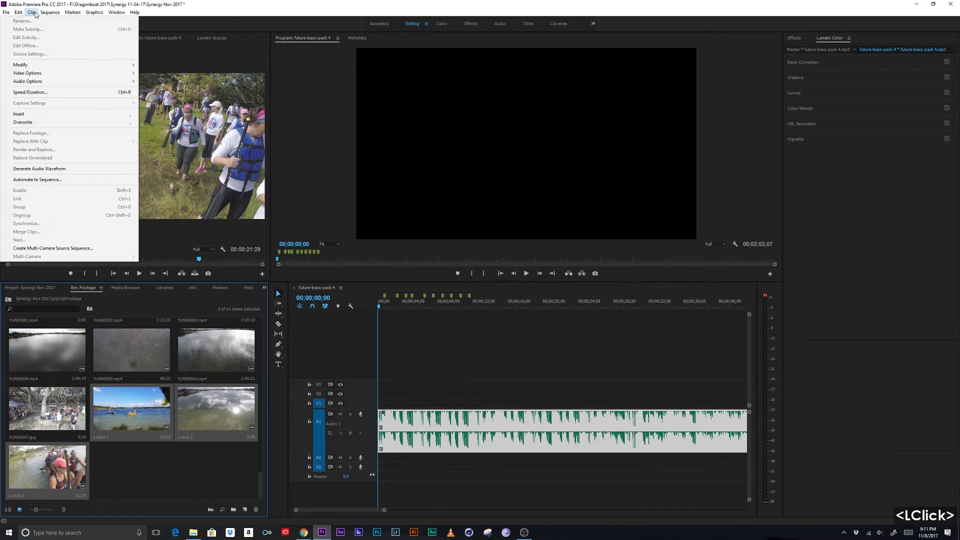
pyautogui.click(61, 180)
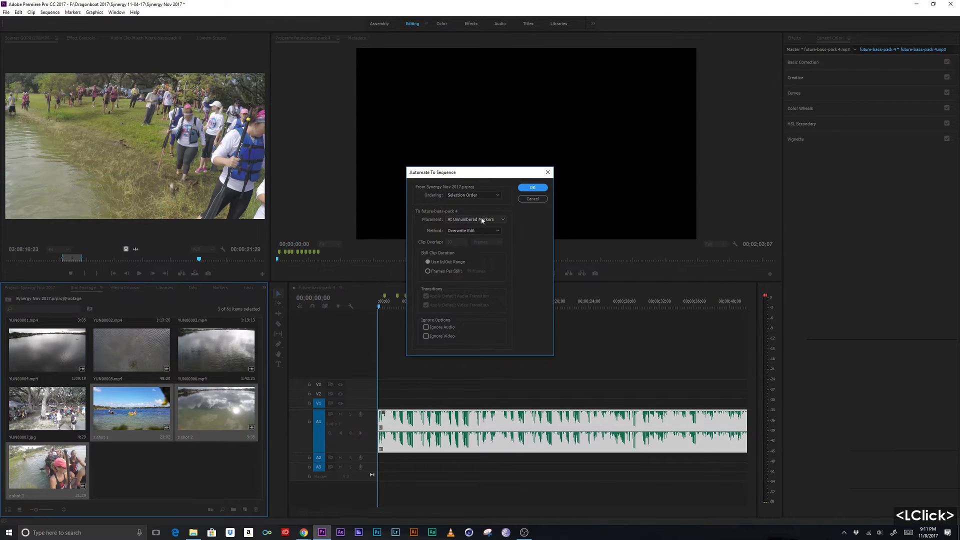
pyautogui.click(482, 220)
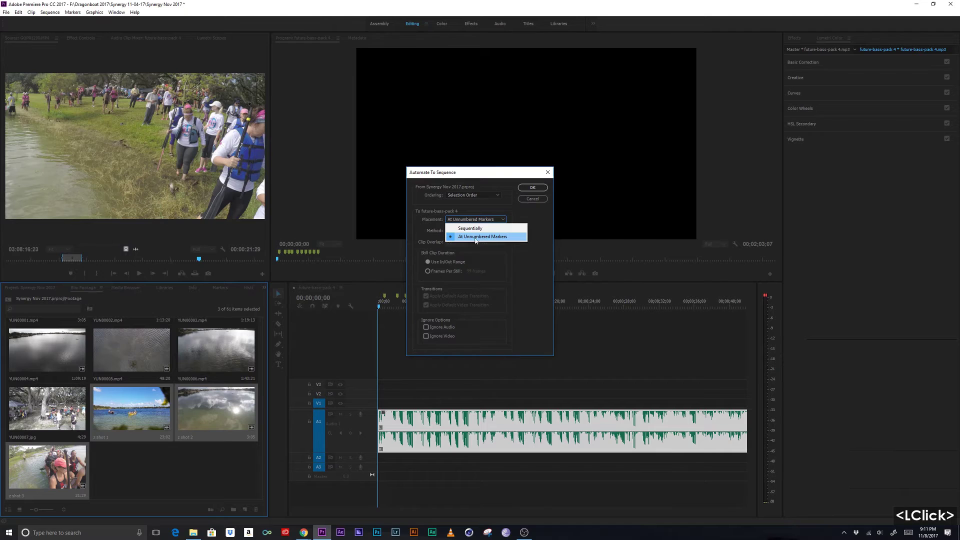
pyautogui.click(475, 238)
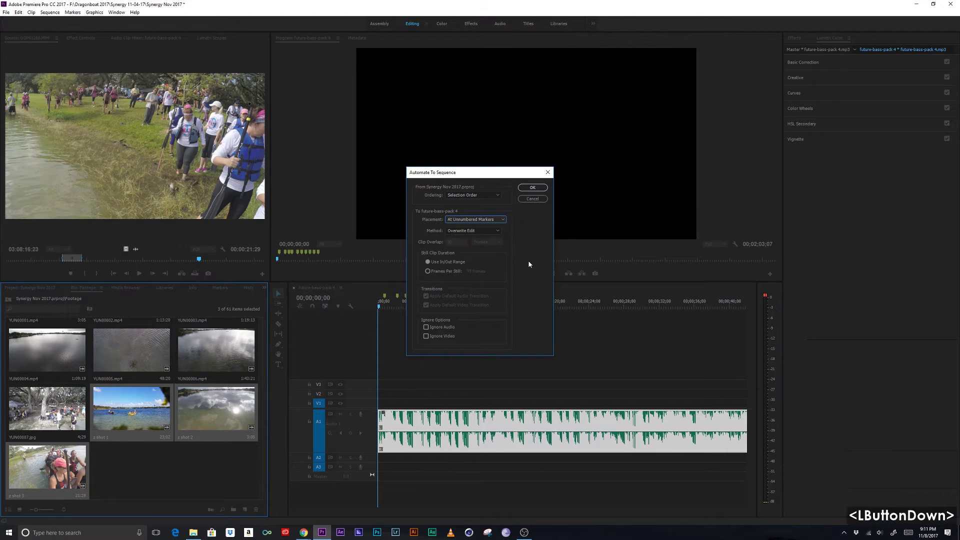
pyautogui.click(464, 196)
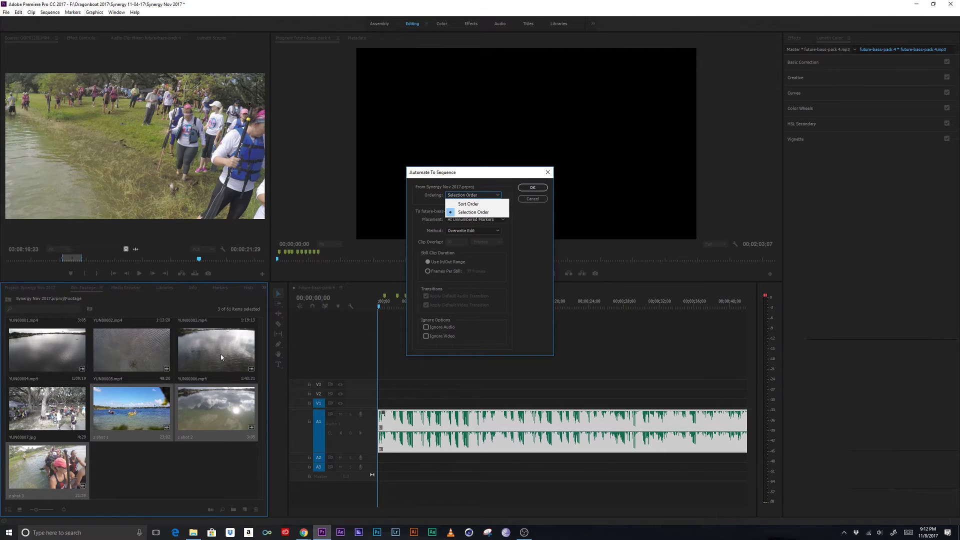
pyautogui.click(170, 483)
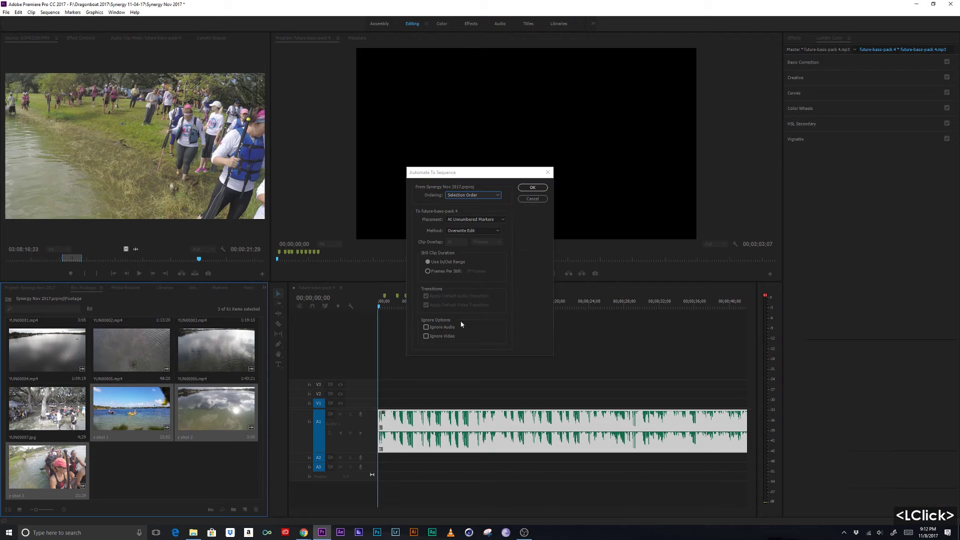
pyautogui.click(532, 198)
pyautogui.click(124, 460)
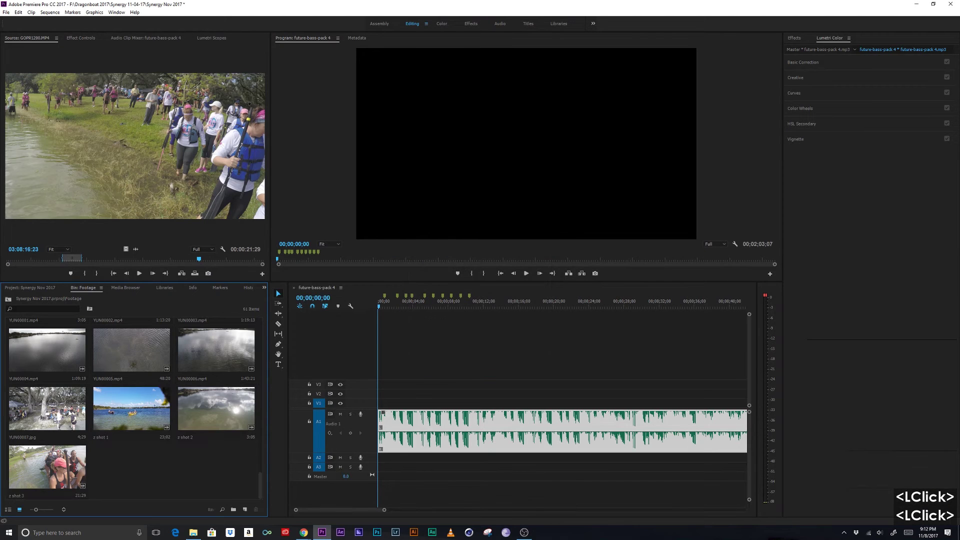
# Automate YUN00004.mp4, YUN00003.mp4 and YUN00006.mp4, picked in that order, to the sequence using Selection Order, At Unnumbered Markers, Overwrite Edit and Ignore Audio.
pyautogui.scroll(1, 67, 410)
pyautogui.click(38, 420)
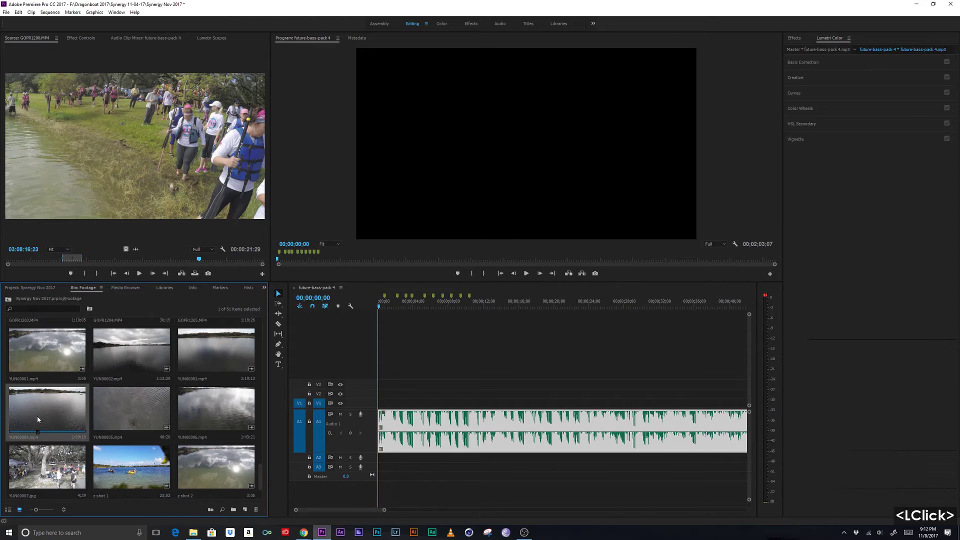
pyautogui.keyDown('ctrl'); pyautogui.click(192, 352); pyautogui.keyUp('ctrl')
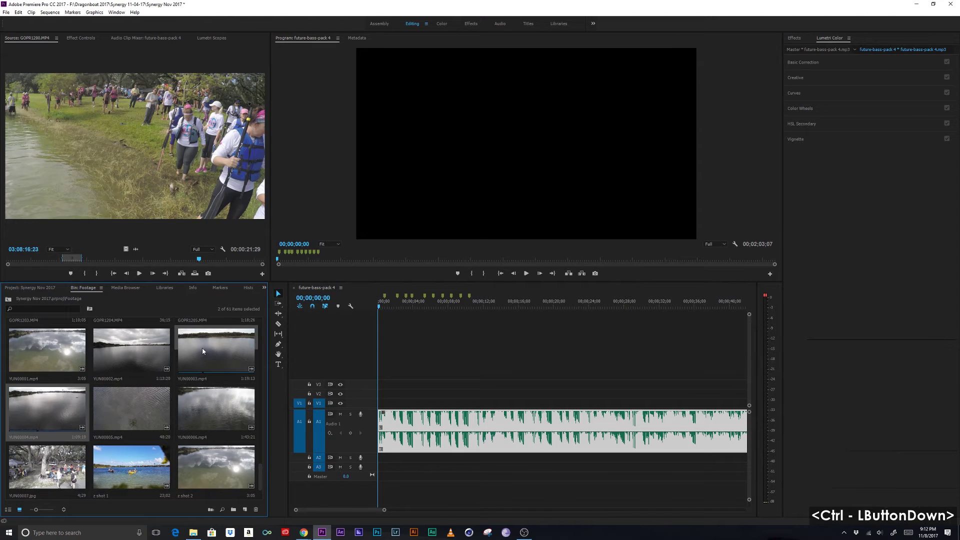
pyautogui.keyDown('ctrl'); pyautogui.click(197, 427); pyautogui.keyUp('ctrl')
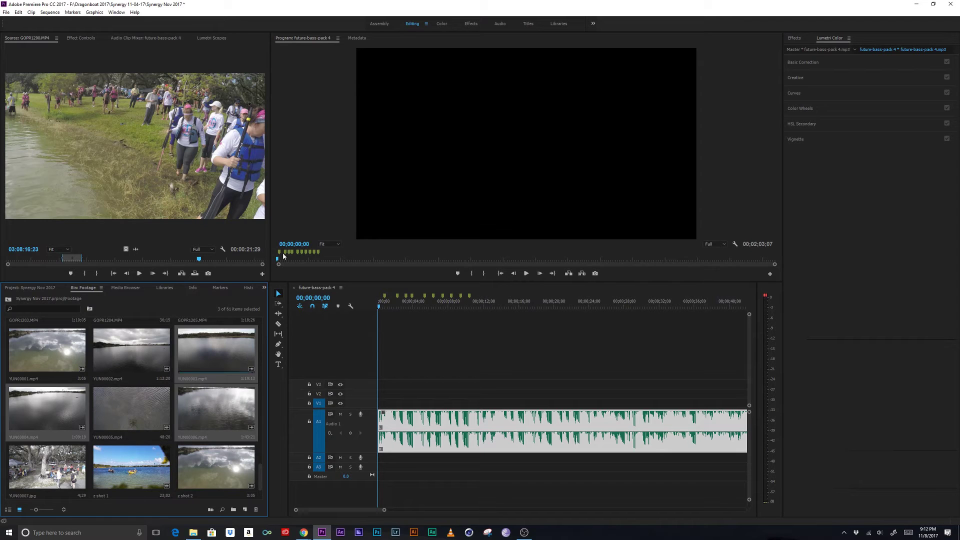
pyautogui.click(31, 12)
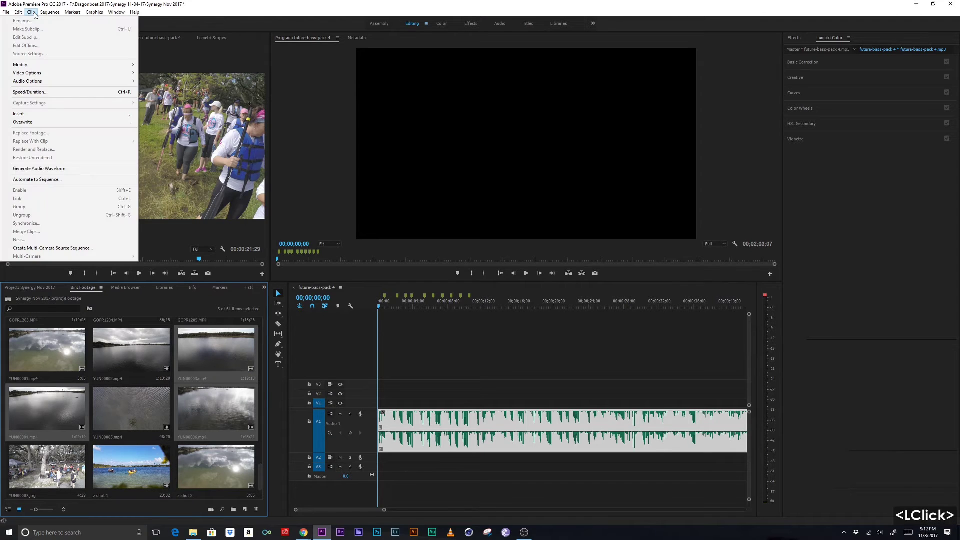
pyautogui.click(85, 179)
pyautogui.click(472, 196)
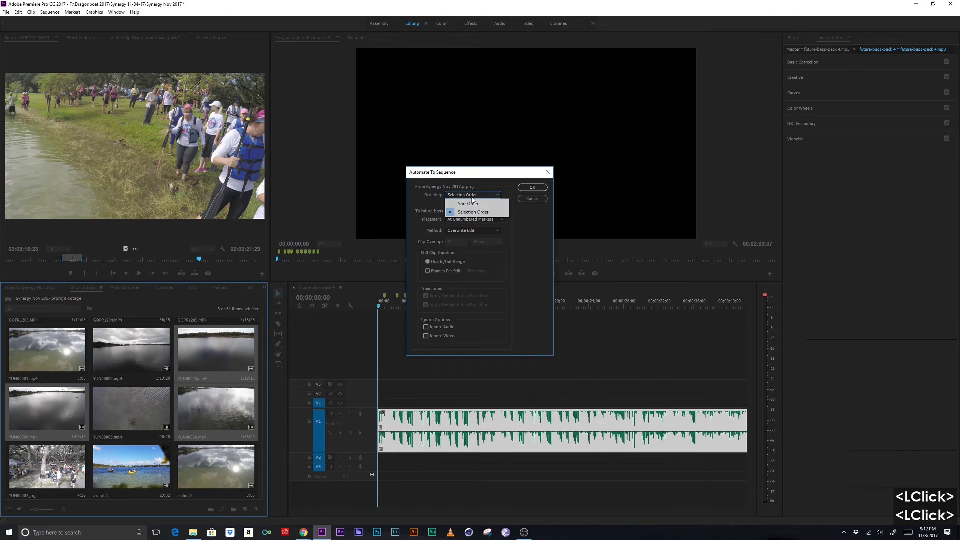
pyautogui.click(471, 212)
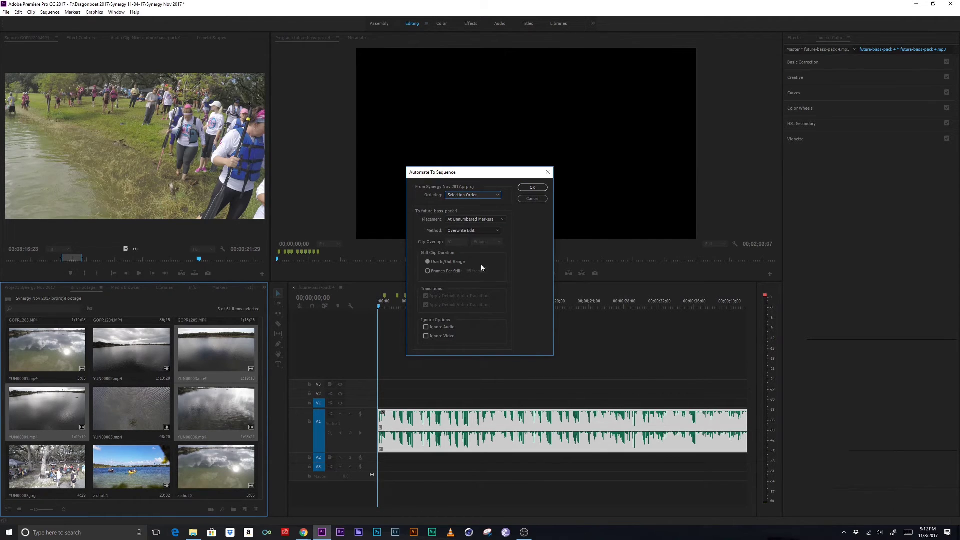
pyautogui.click(472, 230)
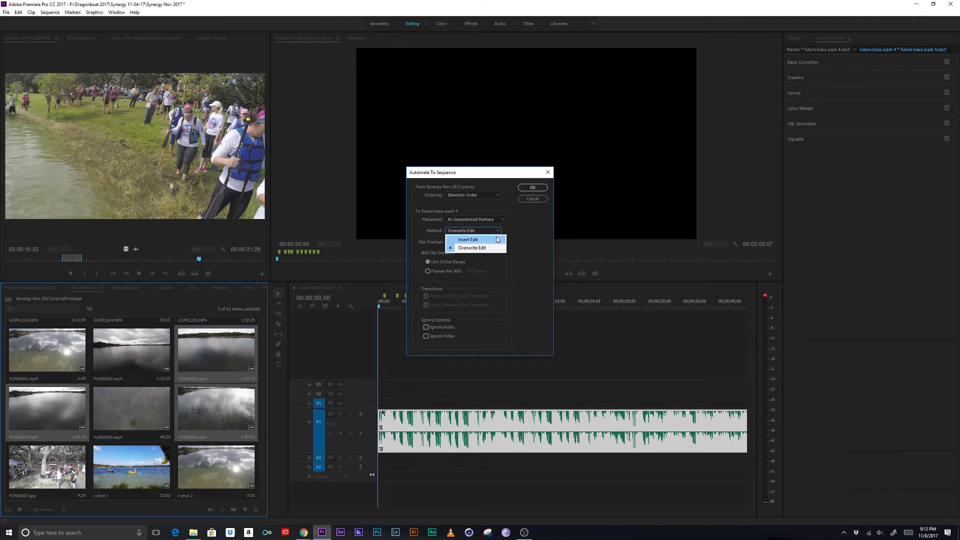
pyautogui.click(483, 250)
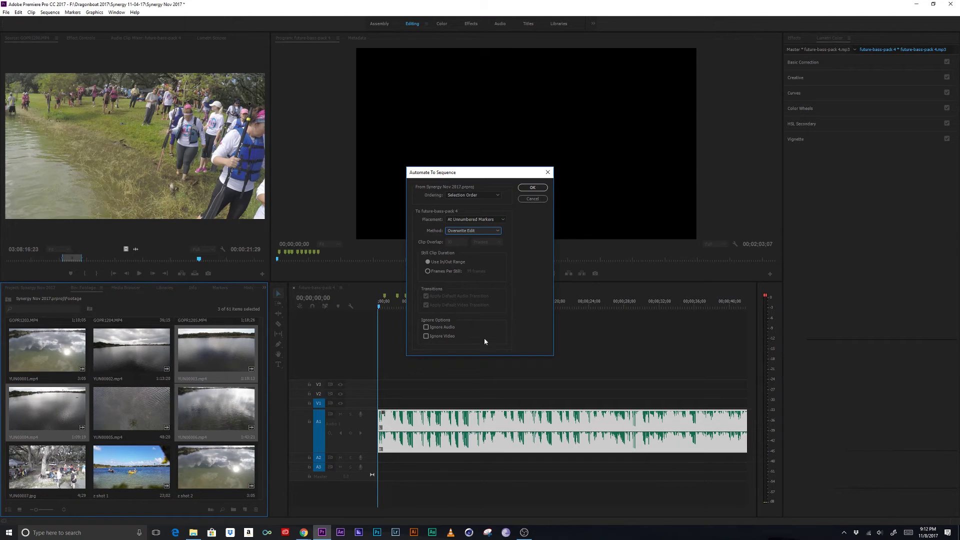
pyautogui.click(442, 327)
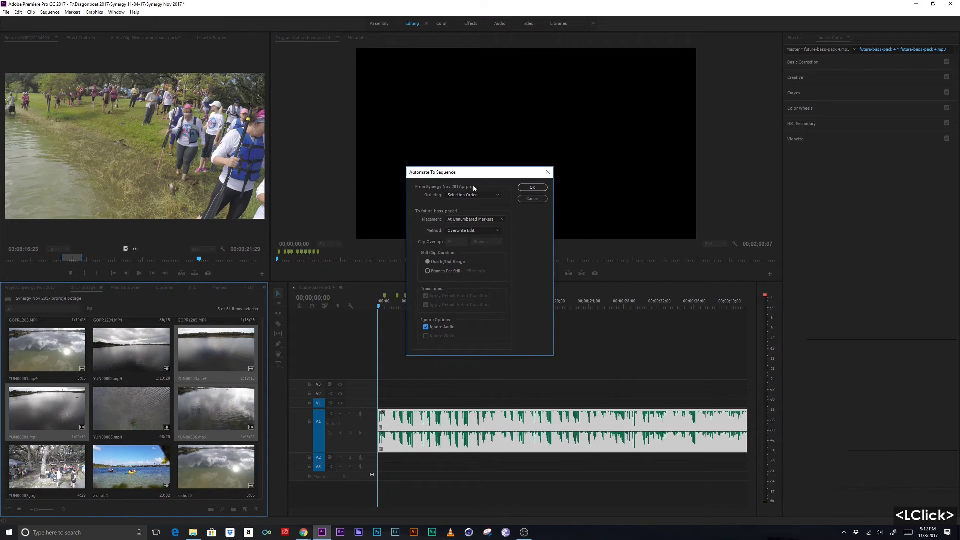
pyautogui.click(533, 187)
# Move the playhead close to the first marker and examine how the three placed clips line up with the beat markers.
pyautogui.click(392, 312)
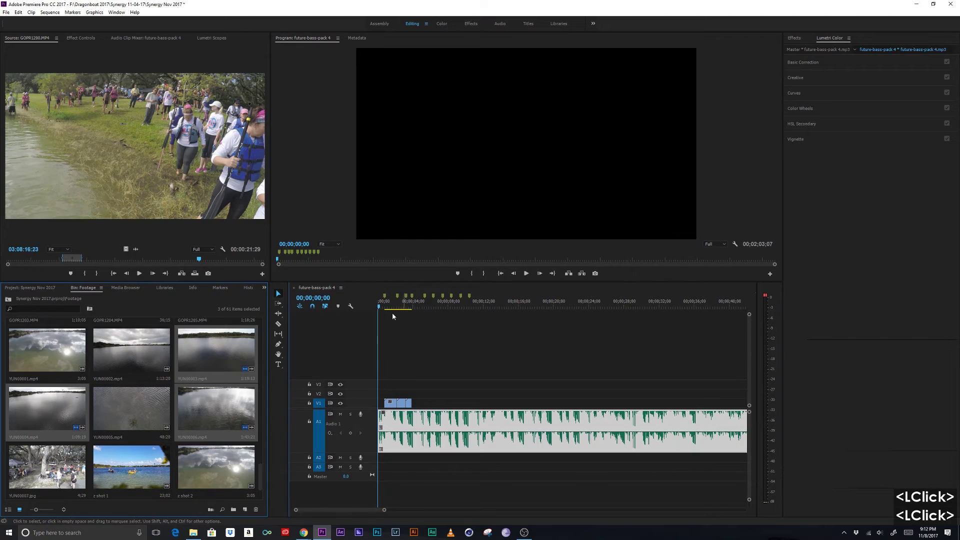
pyautogui.click(384, 304)
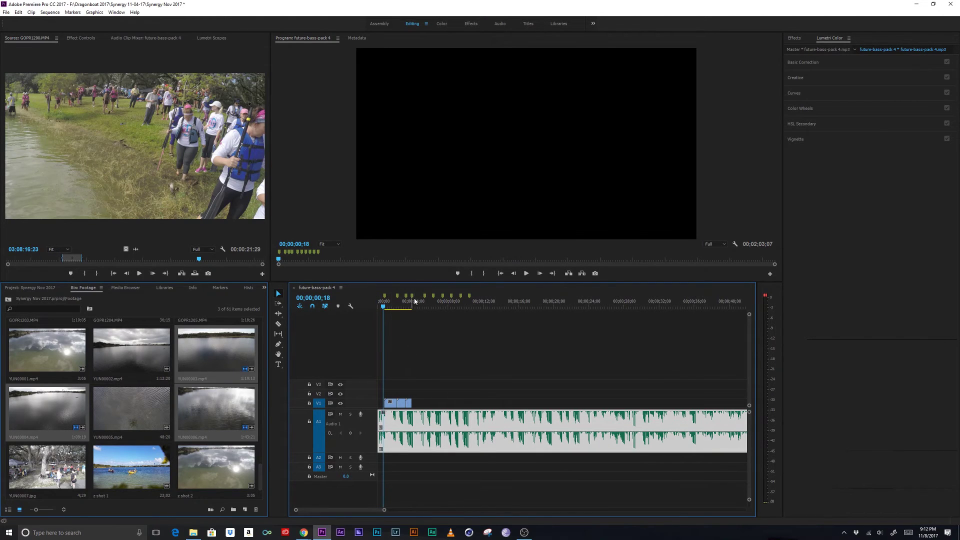
pyautogui.click(385, 307)
pyautogui.moveTo(385, 306); pyautogui.dragTo(386, 307)
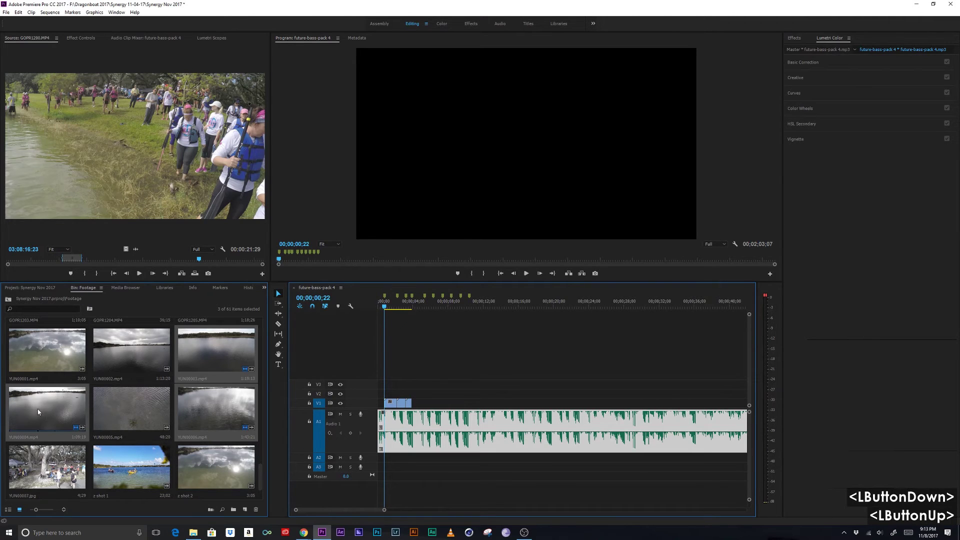
pyautogui.click(409, 355)
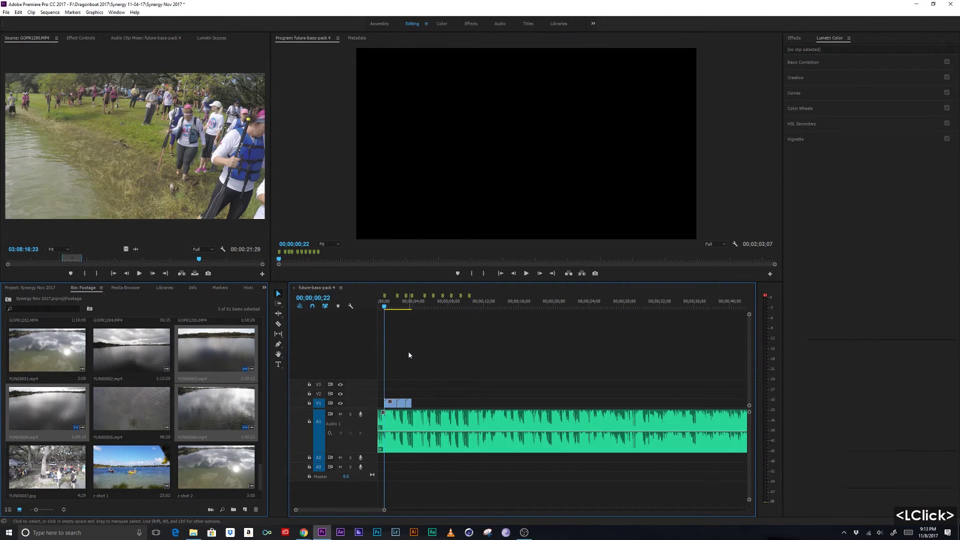
pyautogui.press('=')
pyautogui.press('=')
pyautogui.press('=')
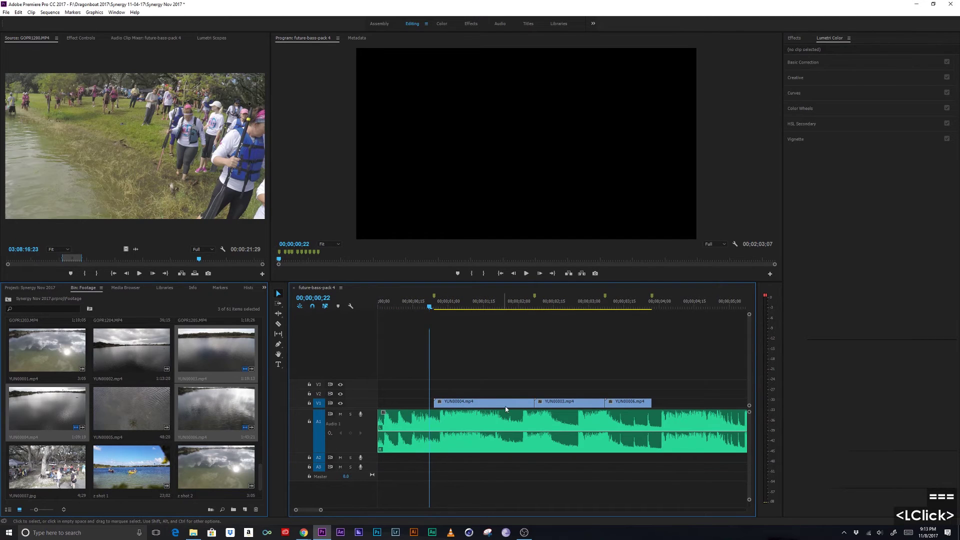
pyautogui.click(463, 401)
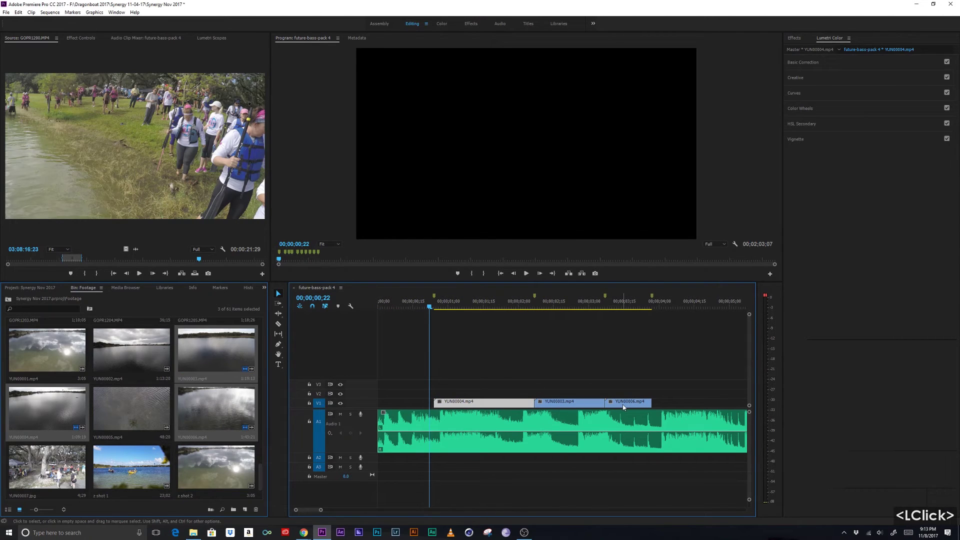
pyautogui.click(543, 350)
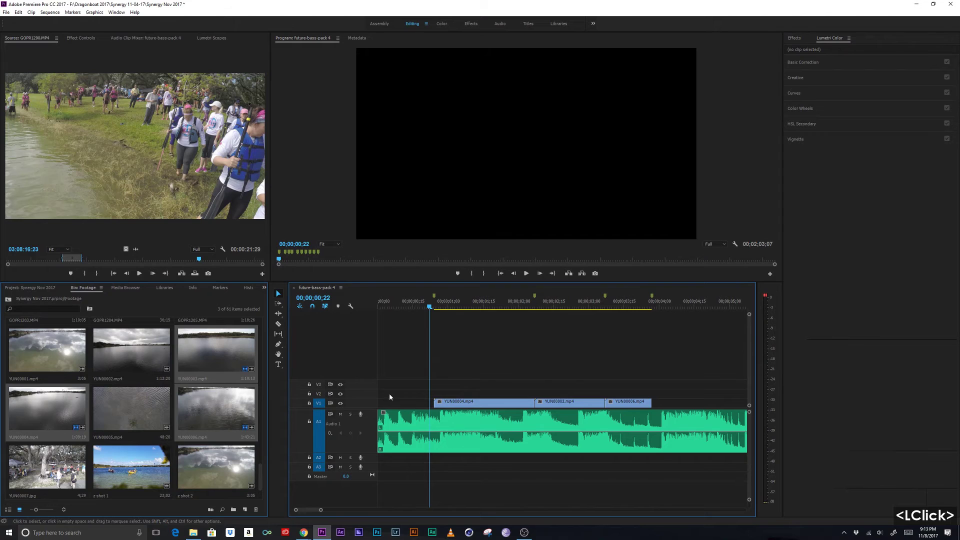
pyautogui.click(140, 408)
pyautogui.click(446, 368)
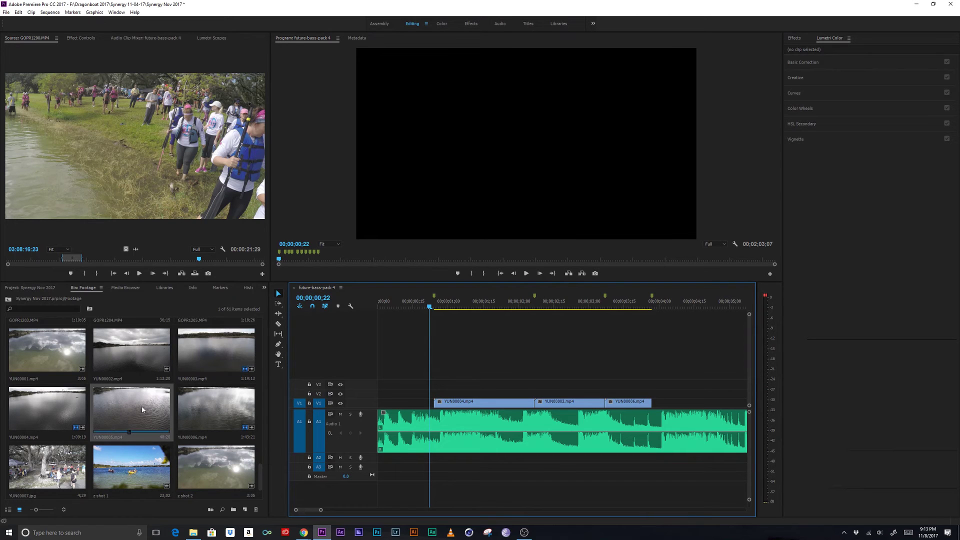
pyautogui.scroll(-9, 144, 407)
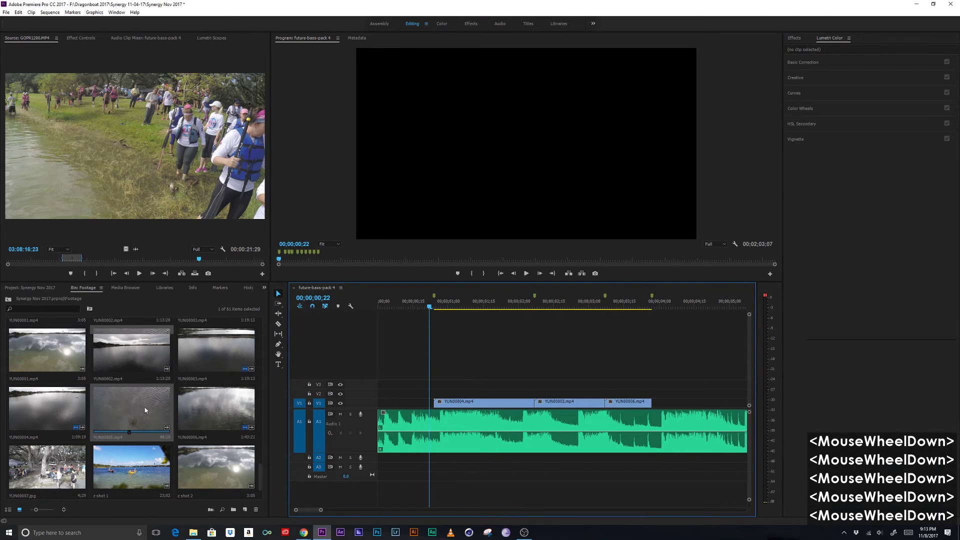
pyautogui.click(178, 481)
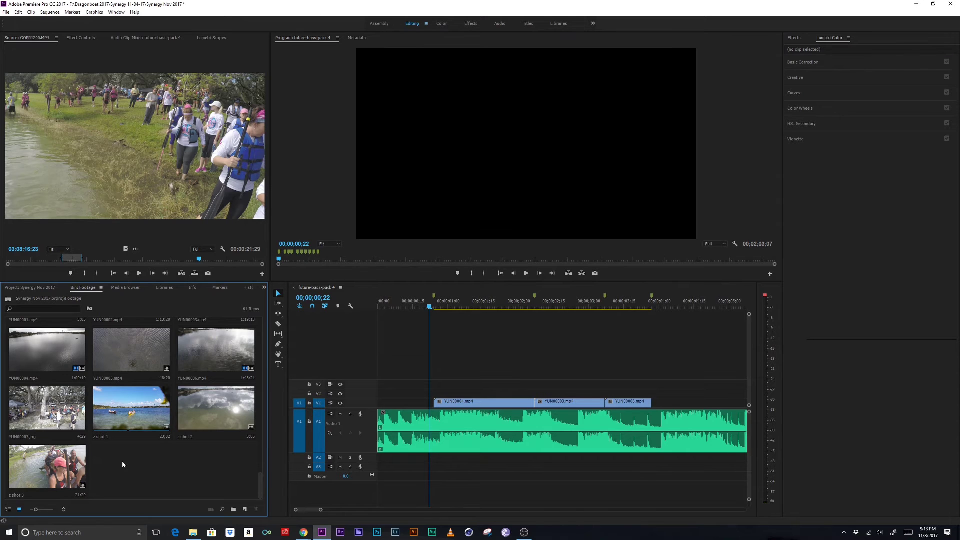
# Scrub the playhead between the first two markers and examine how YUN00004.mp4 and YUN00003.mp4 fill the gaps between beats.
pyautogui.click(488, 355)
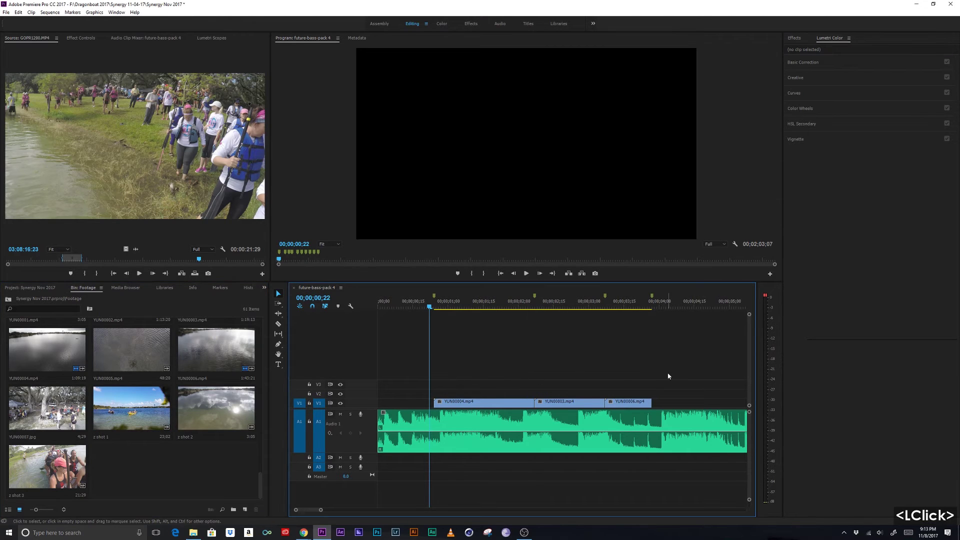
pyautogui.moveTo(668, 376); pyautogui.dragTo(468, 397)
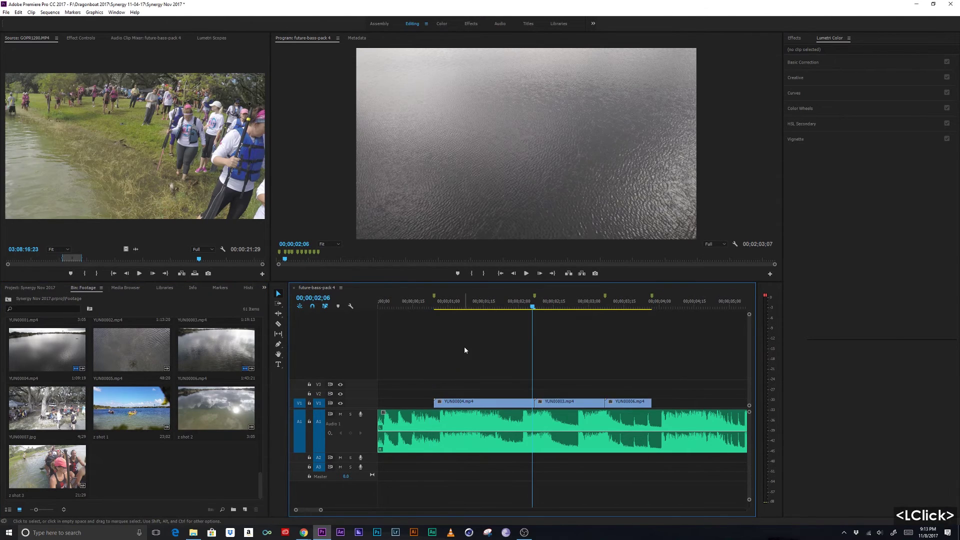
pyautogui.click(434, 306)
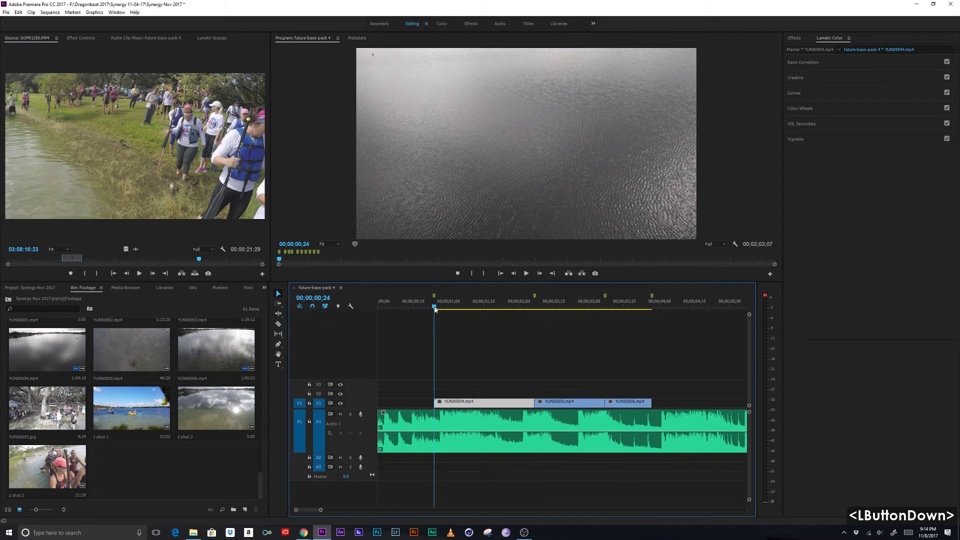
pyautogui.click(528, 307)
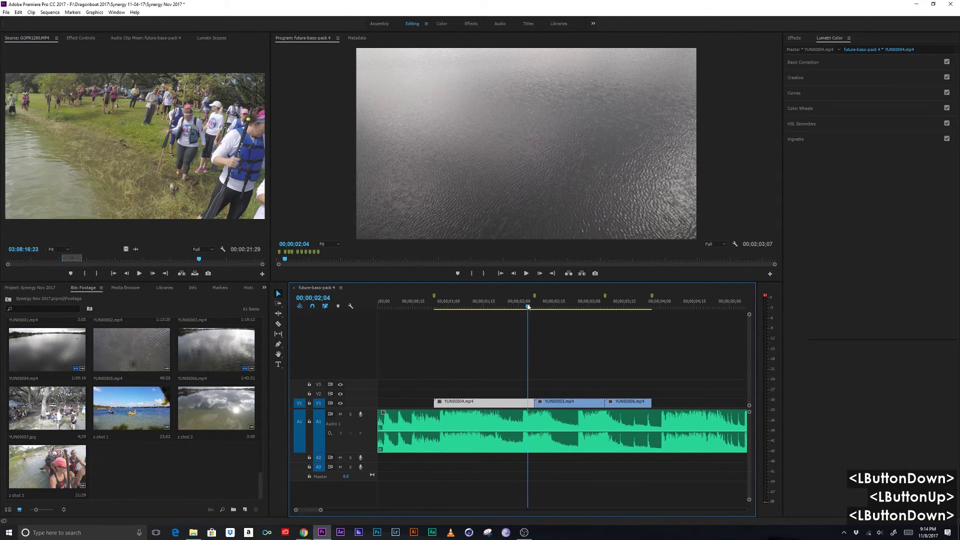
pyautogui.moveTo(528, 306); pyautogui.dragTo(530, 307)
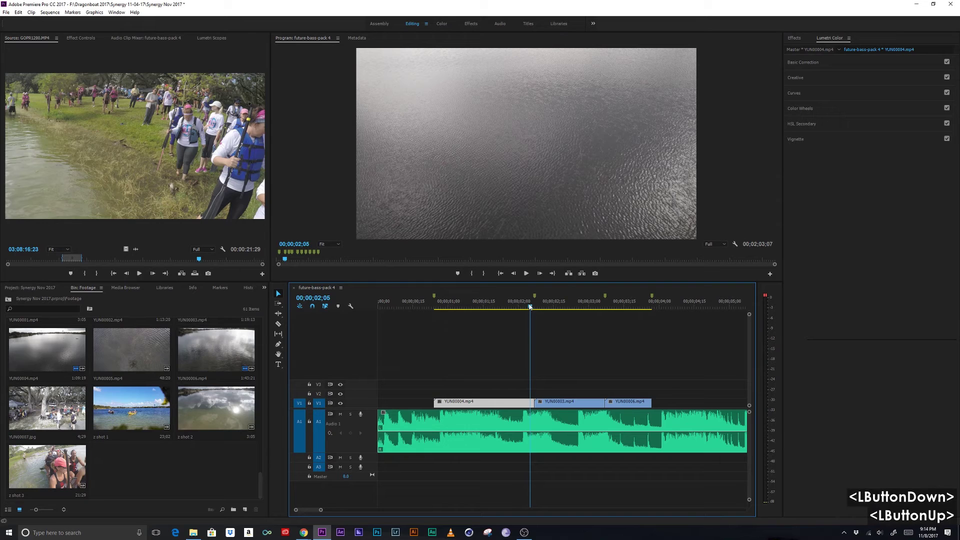
pyautogui.click(570, 401)
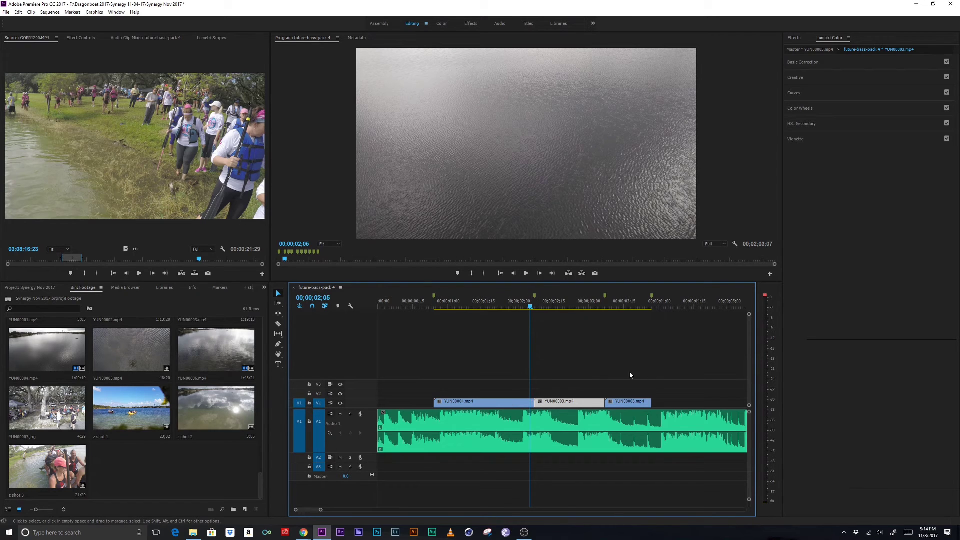
# Try to delete the three placed clips from track V1 and undo the deletion.
pyautogui.moveTo(650, 370); pyautogui.dragTo(501, 397)
pyautogui.click(607, 381)
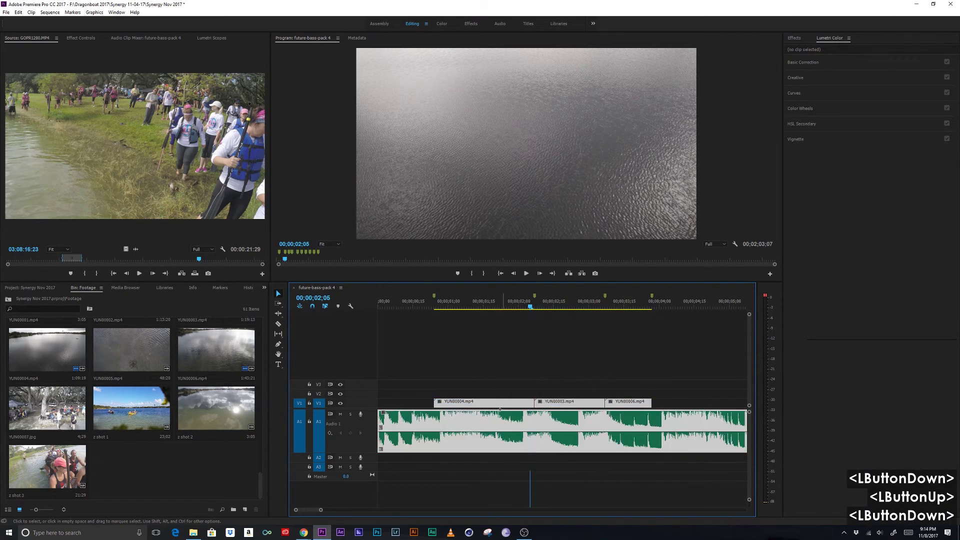
pyautogui.press('BackSpace')
pyautogui.click(186, 486)
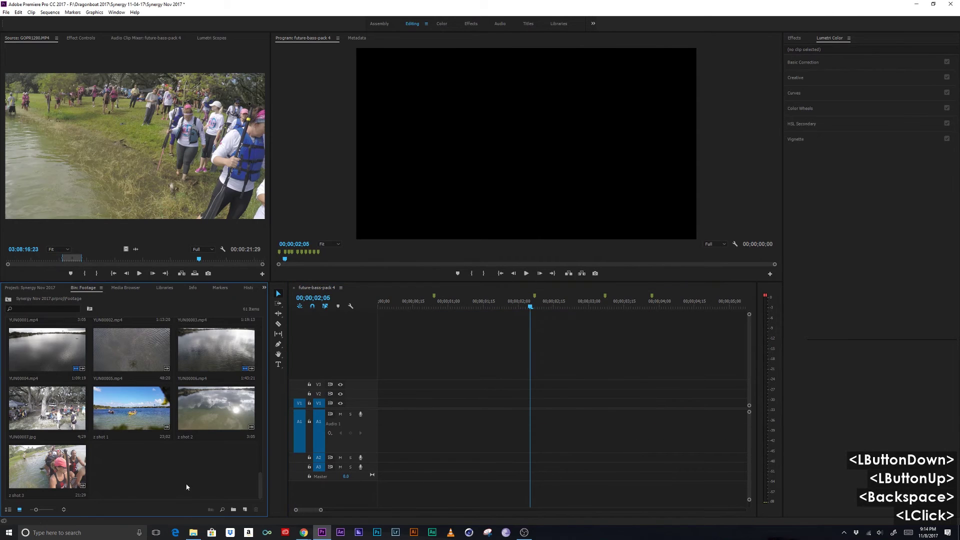
pyautogui.hotkey('ctrl', 'z')
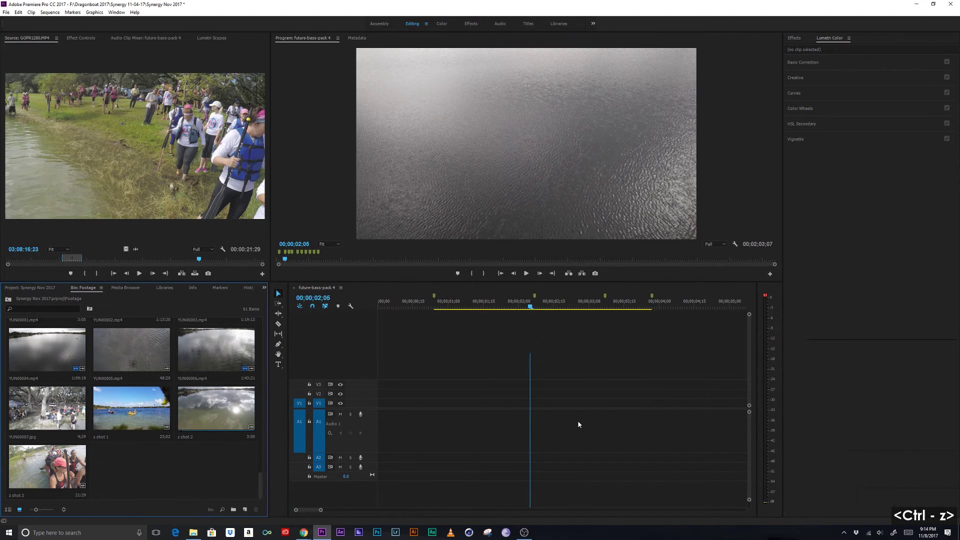
# Delete only the three footage clips from track V1, keeping the music track and its markers in the sequence.
pyautogui.moveTo(656, 382); pyautogui.dragTo(499, 400)
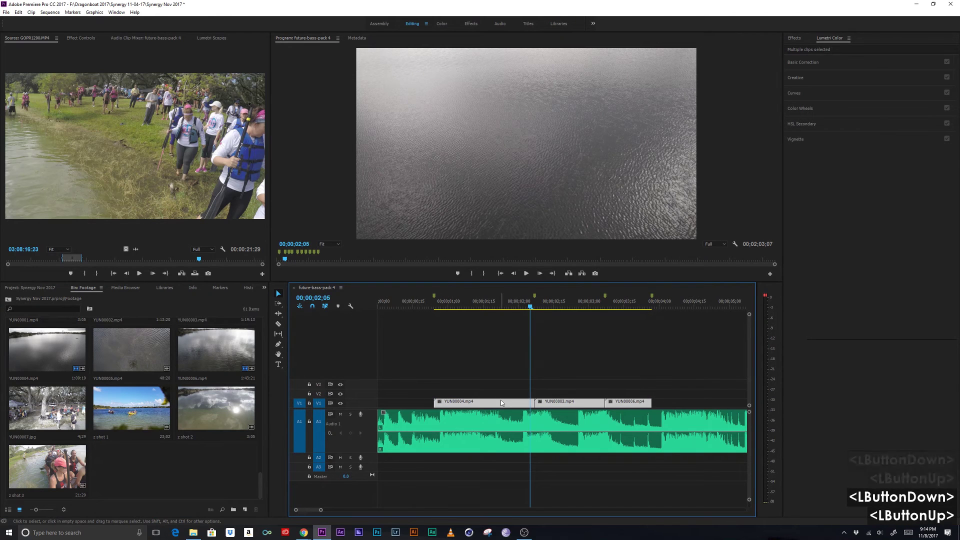
pyautogui.press('BackSpace')
pyautogui.click(481, 363)
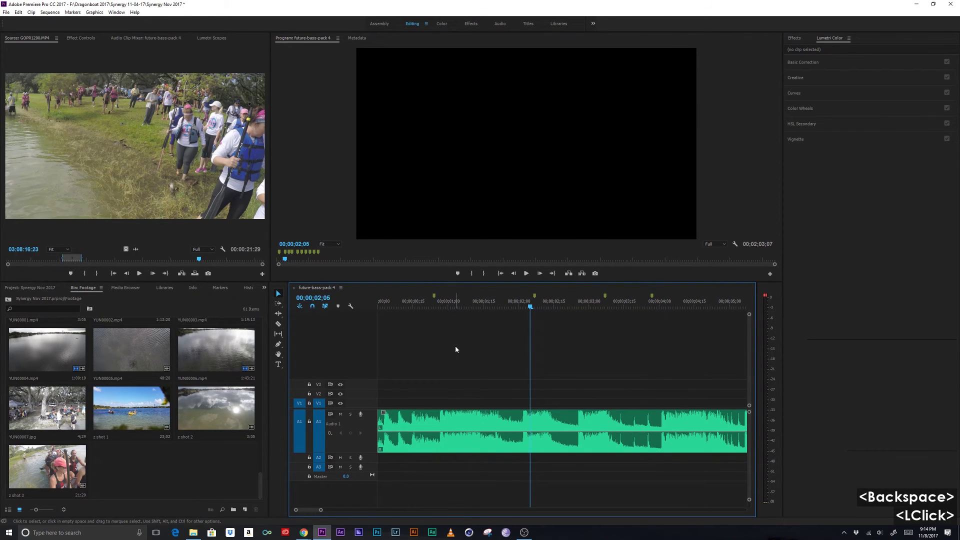
pyautogui.press('-')
pyautogui.press('-')
pyautogui.press('-')
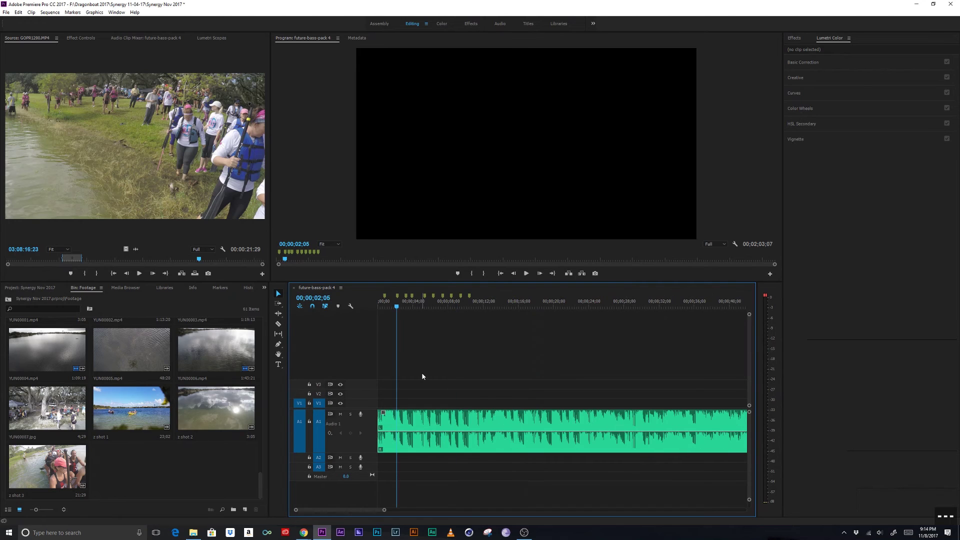
# Make a subclip named Z Prime 1 from the marked range of GOPR1168.MP4 in the Footage bin.
pyautogui.click(145, 451)
pyautogui.click(153, 478)
pyautogui.press('ctrl')
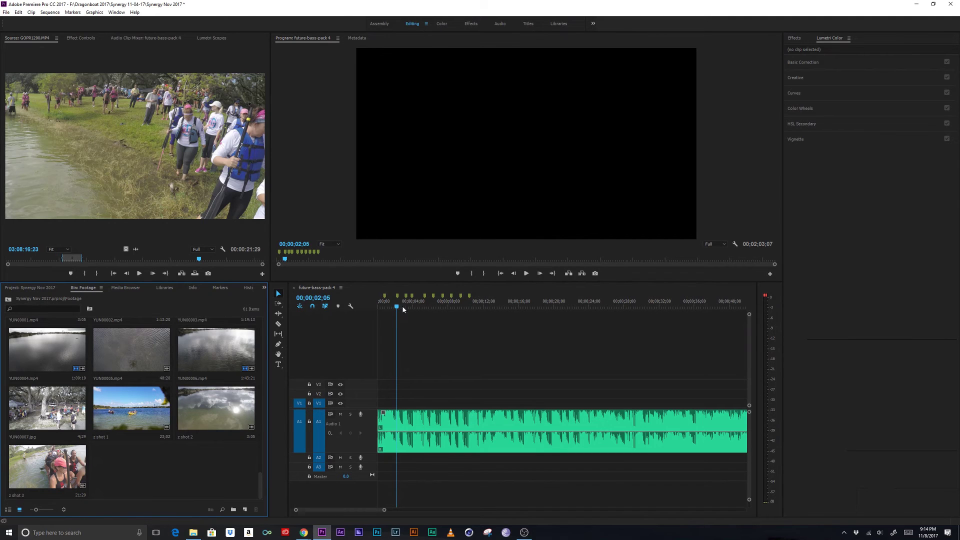
pyautogui.click(142, 475)
pyautogui.scroll(5, 164, 468)
pyautogui.scroll(5, 165, 467)
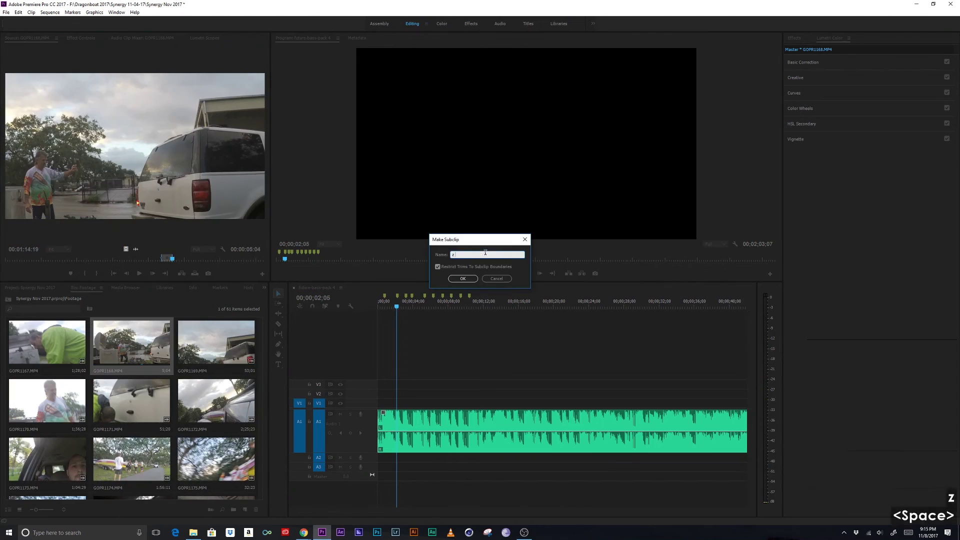
pyautogui.write('Prime')
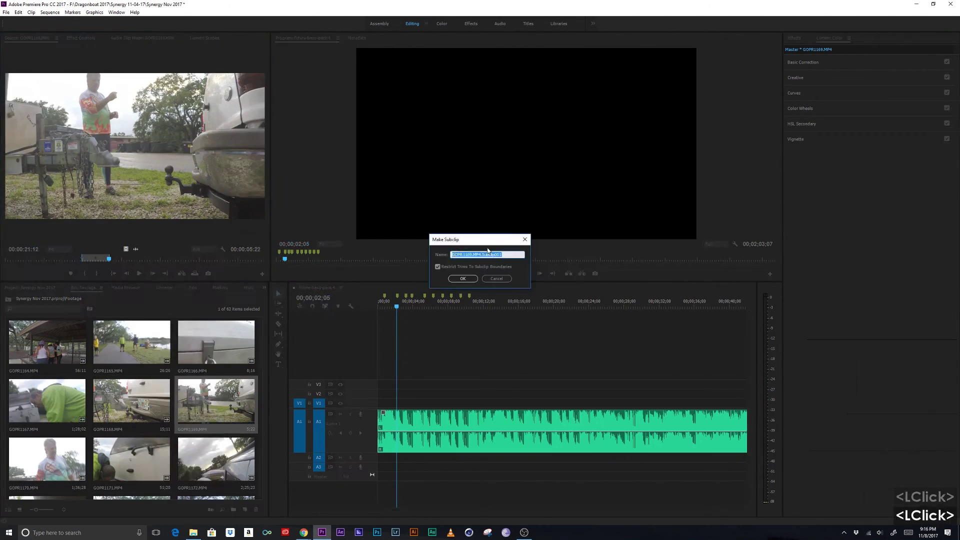
# Mark a 6-second source range in GOPR1169.MP4 that ends at 00:00:51:08.
pyautogui.click(225, 258)
pyautogui.moveTo(226, 258); pyautogui.dragTo(254, 262)
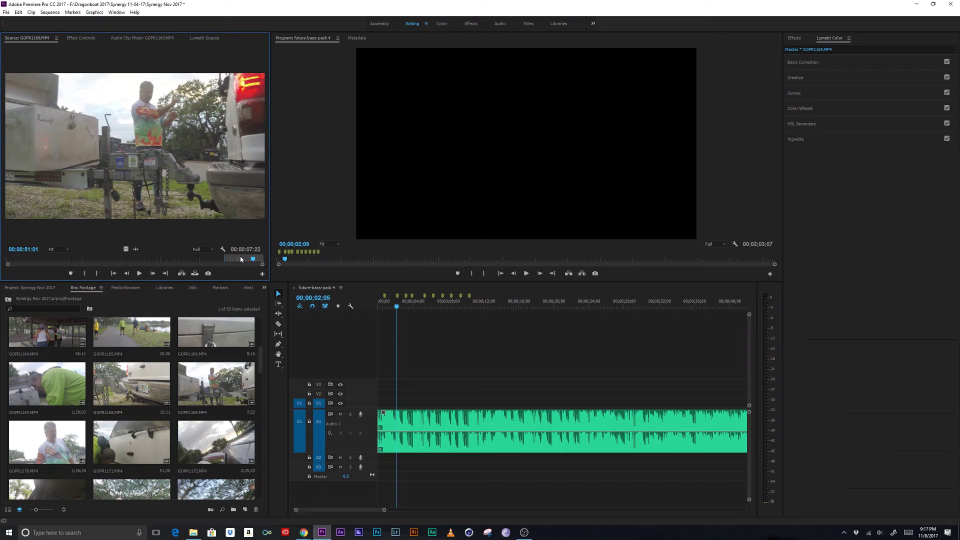
pyautogui.click(134, 260)
pyautogui.moveTo(134, 260); pyautogui.dragTo(116, 262)
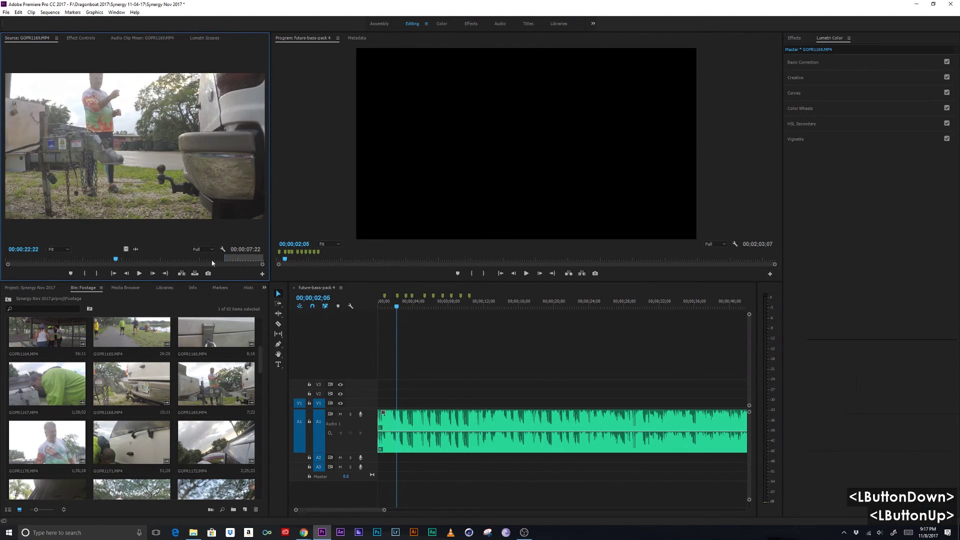
pyautogui.click(254, 258)
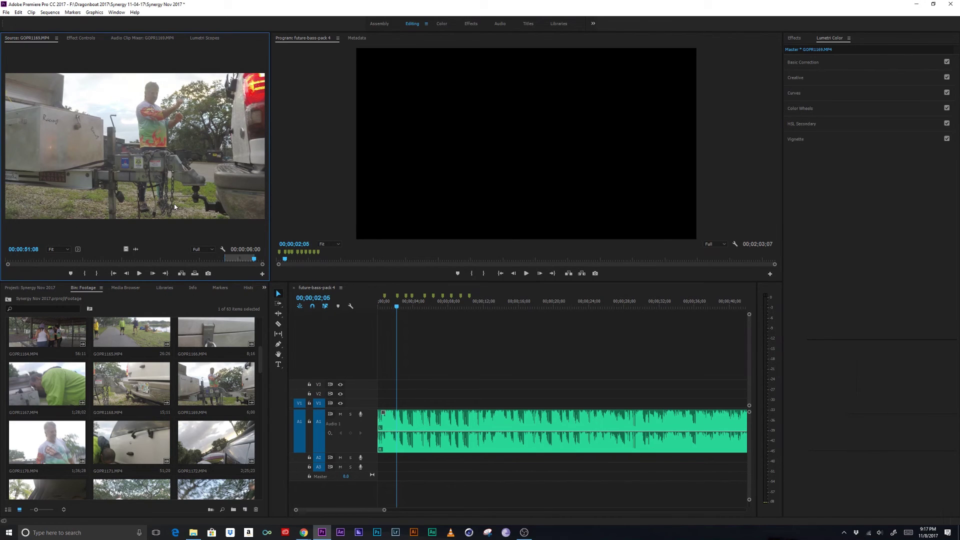
# Make a subclip named z Prime 4 from the marked range of GOPR1169.MP4.
pyautogui.rightClick(151, 186)
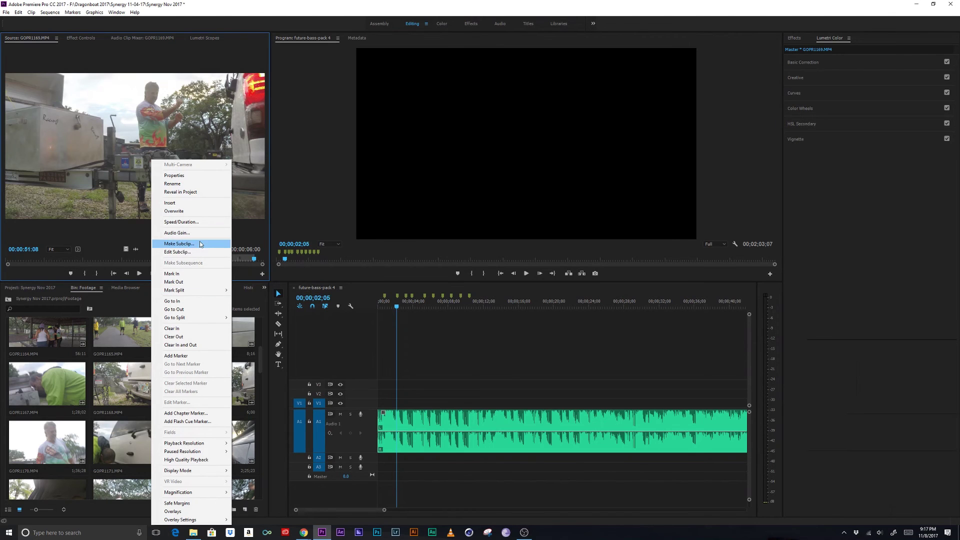
pyautogui.click(178, 244)
pyautogui.write('z Prime 4')
pyautogui.press('Return')
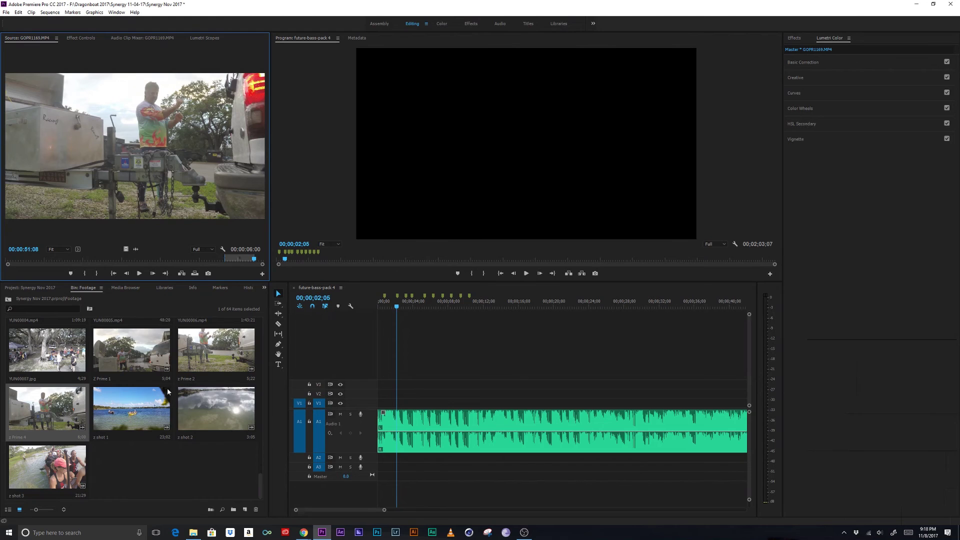
# Open GOPR1168.MP4 from the Footage bin and make a subclip named z Prime 3 from a 00:00:07:12 range.
pyautogui.moveTo(255, 486); pyautogui.dragTo(164, 145)
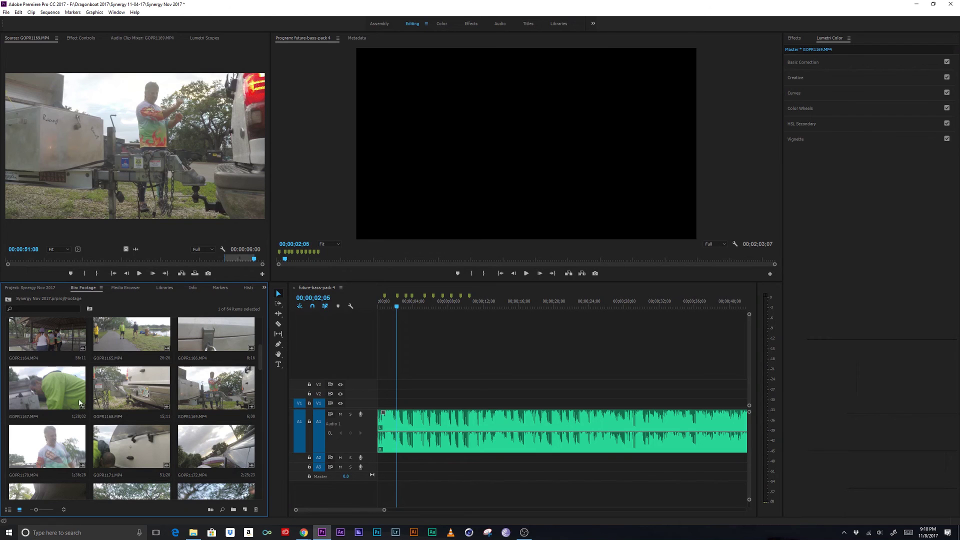
pyautogui.doubleClick(100, 401)
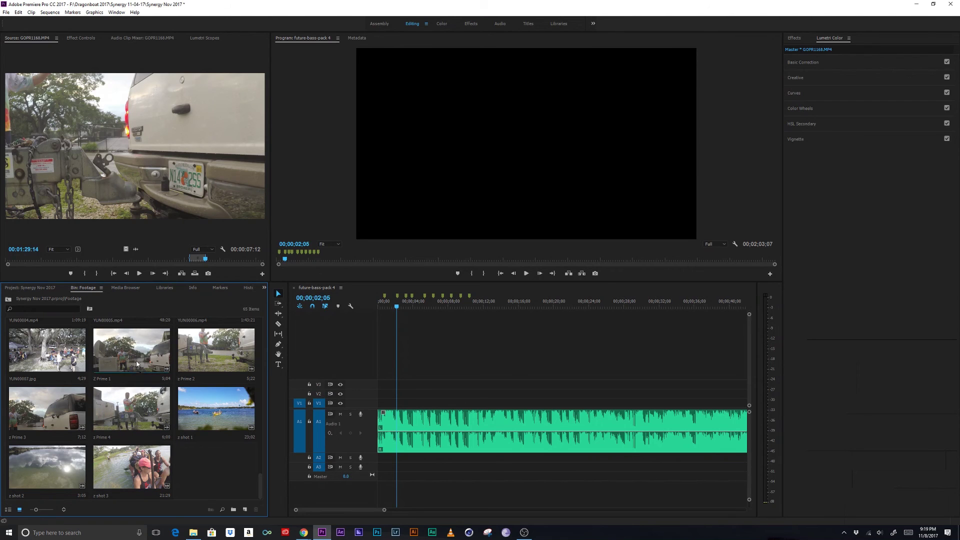
pyautogui.click(212, 413)
pyautogui.click(212, 412)
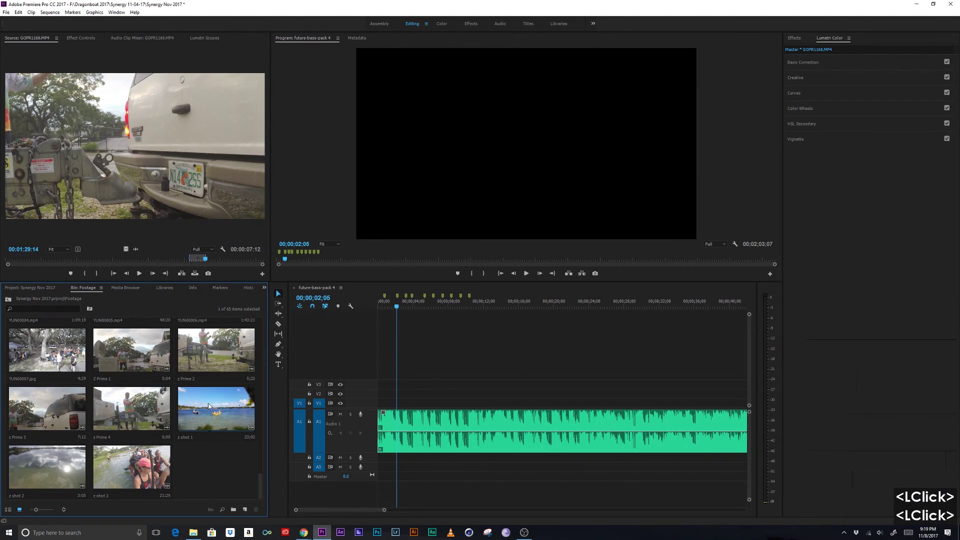
pyautogui.click(63, 475)
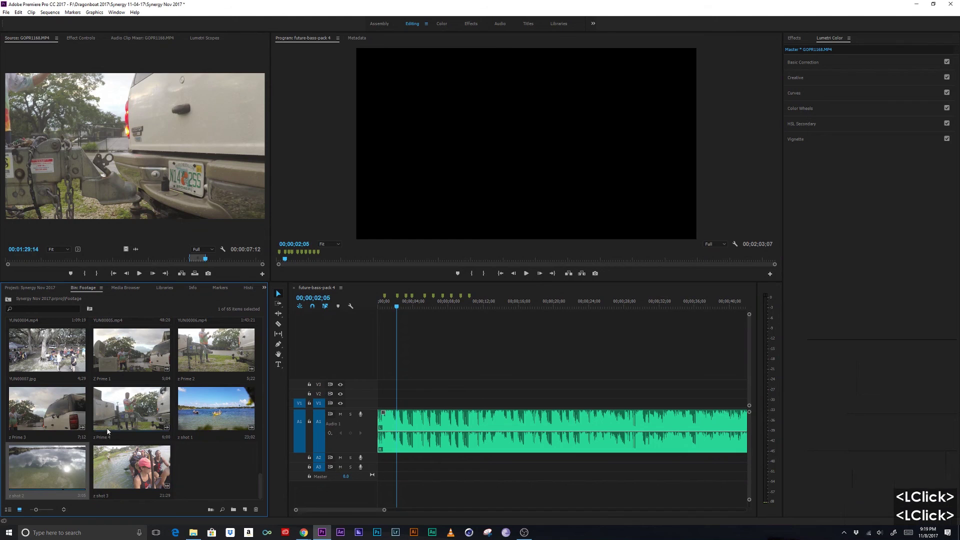
pyautogui.click(132, 400)
pyautogui.click(133, 361)
pyautogui.click(47, 408)
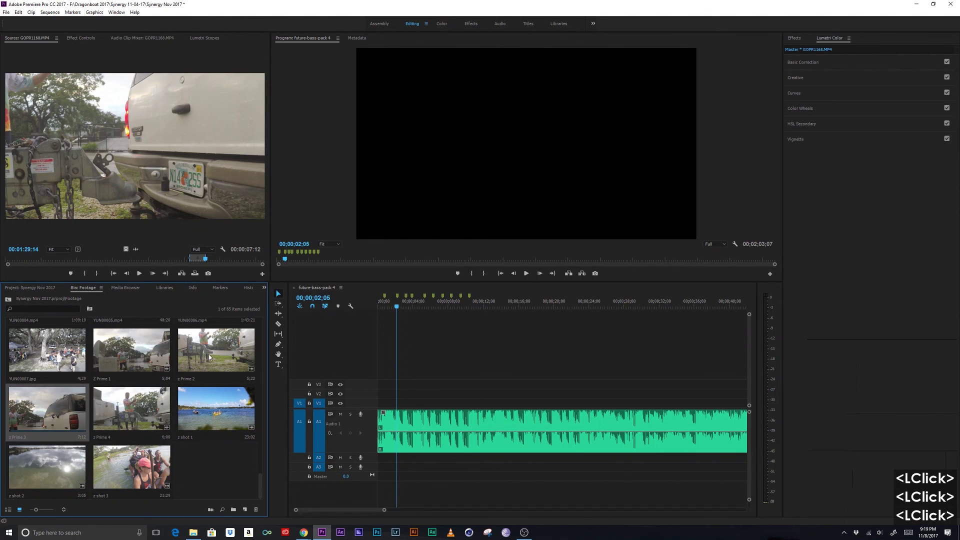
# Automate the subclips z Prime 1 through z shot 3 to the sequence in Selection Order, At Unnumbered Markers, using Overwrite Edit and ignoring audio.
pyautogui.click(123, 362)
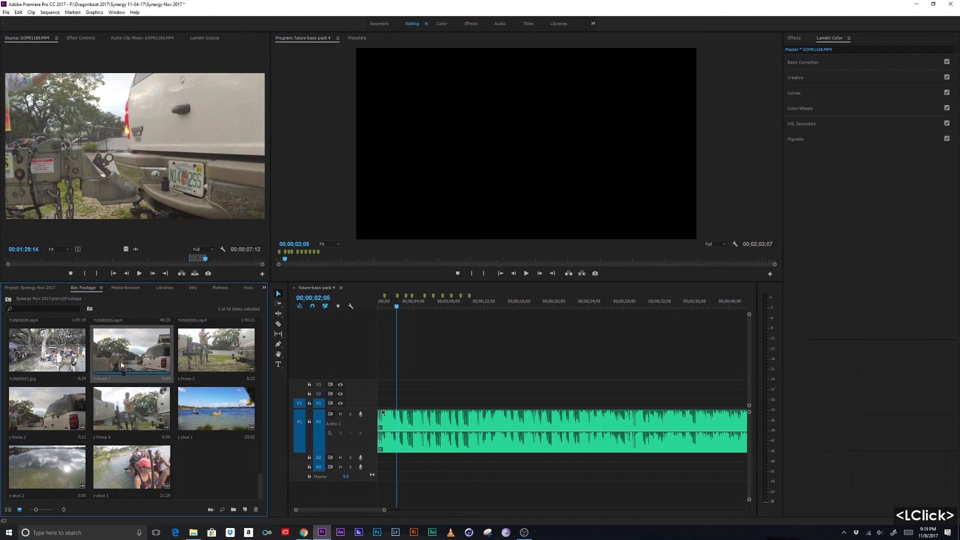
pyautogui.keyDown('shift'); pyautogui.click(119, 462); pyautogui.keyUp('shift')
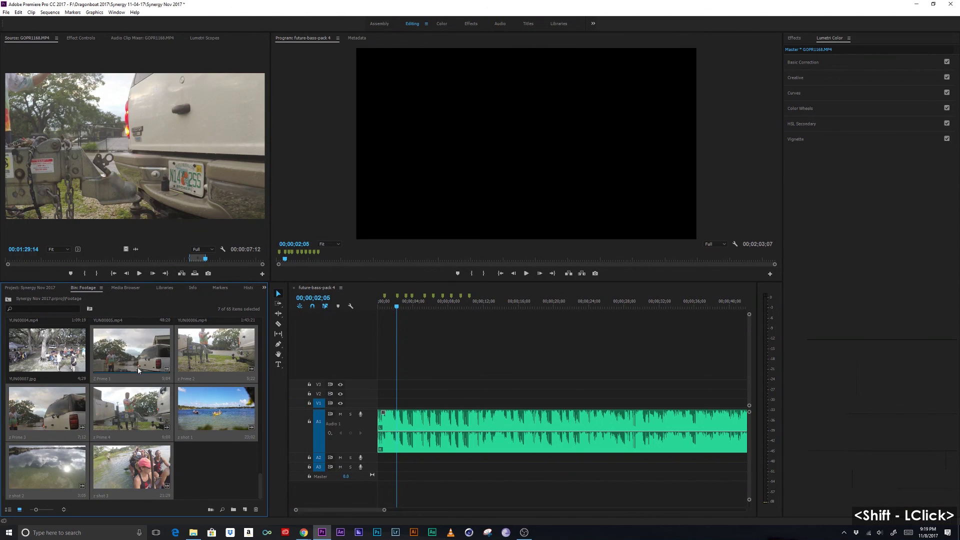
pyautogui.rightClick(133, 347)
pyautogui.click(132, 346)
pyautogui.click(132, 347)
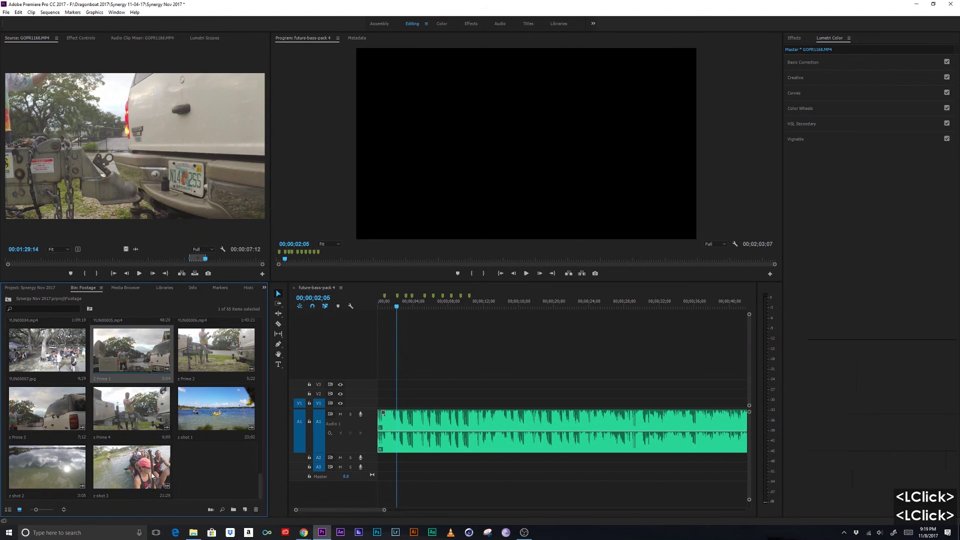
pyautogui.keyDown('shift'); pyautogui.click(153, 474); pyautogui.keyUp('shift')
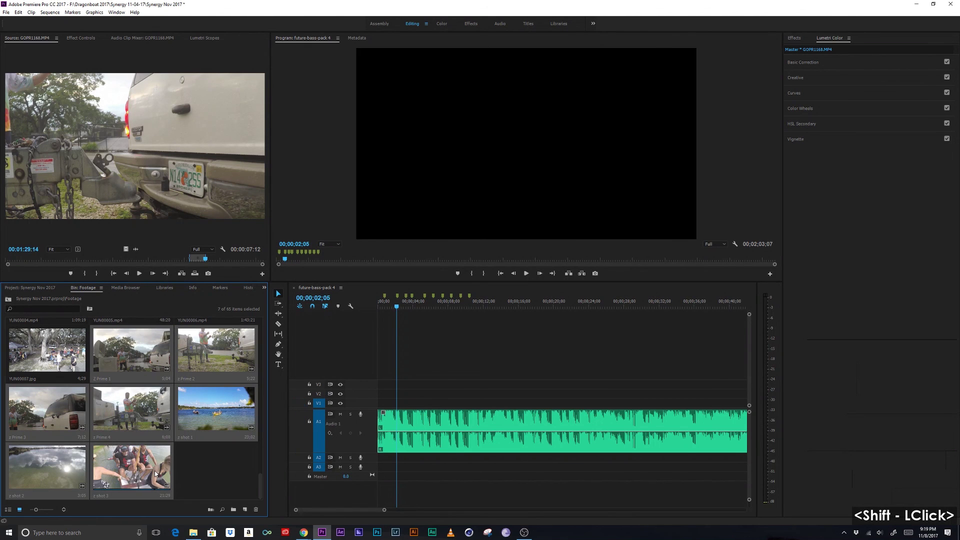
pyautogui.click(46, 12)
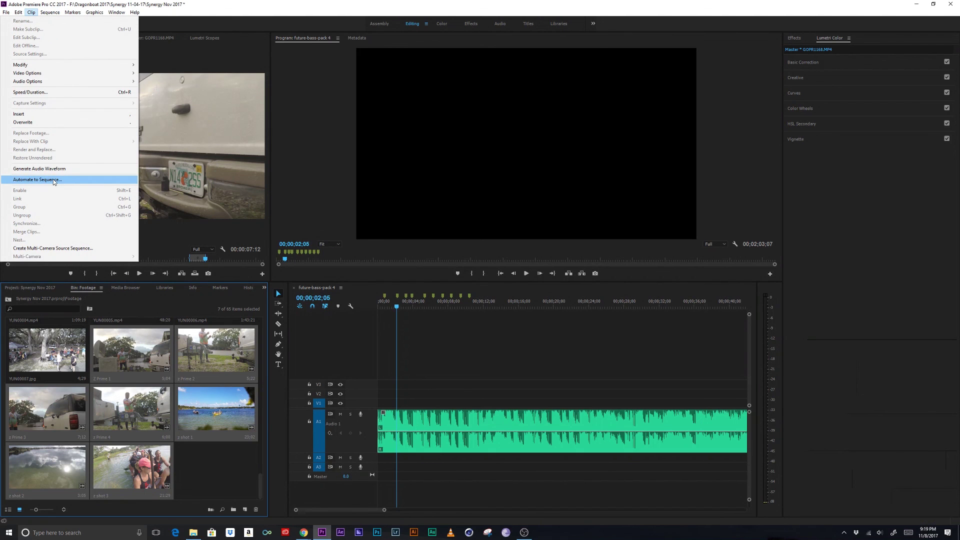
pyautogui.click(53, 179)
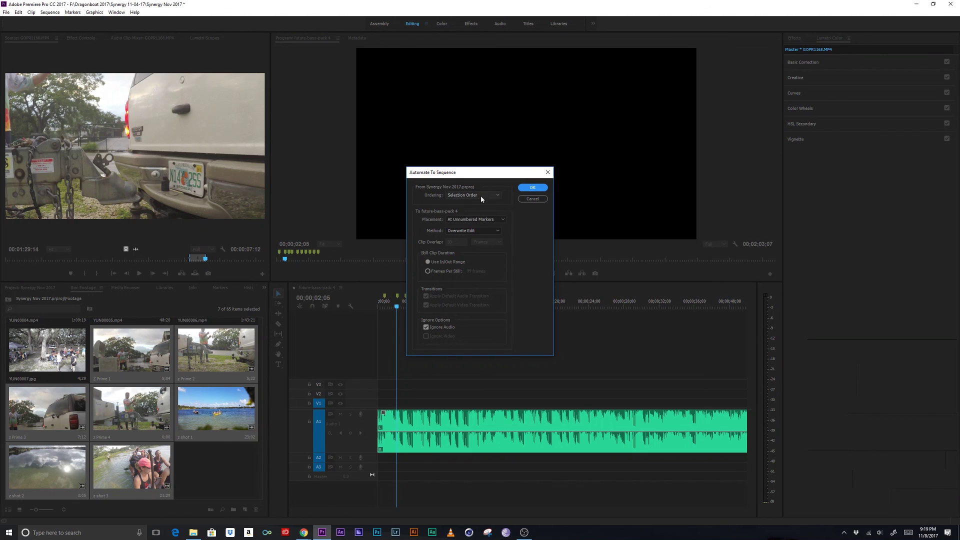
pyautogui.click(481, 196)
pyautogui.click(426, 209)
pyautogui.click(522, 240)
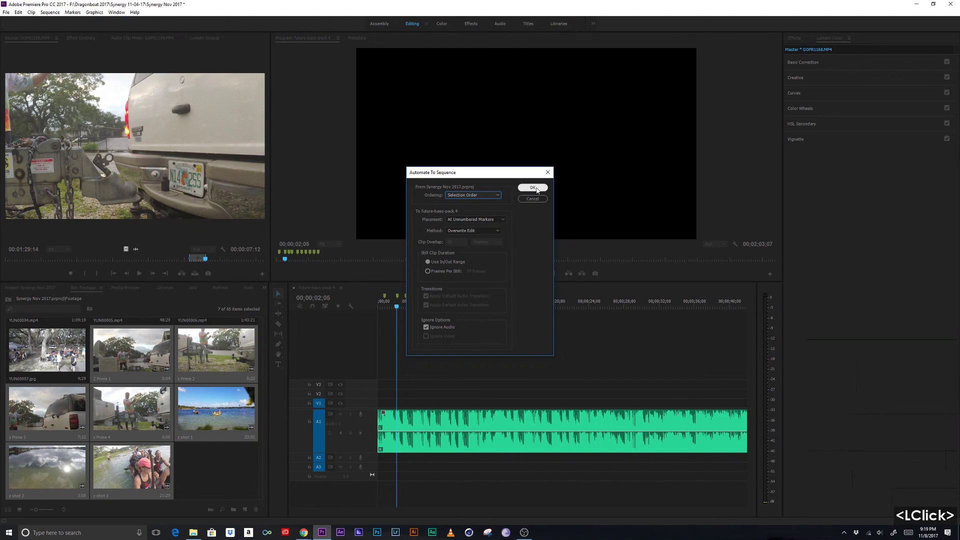
pyautogui.click(533, 187)
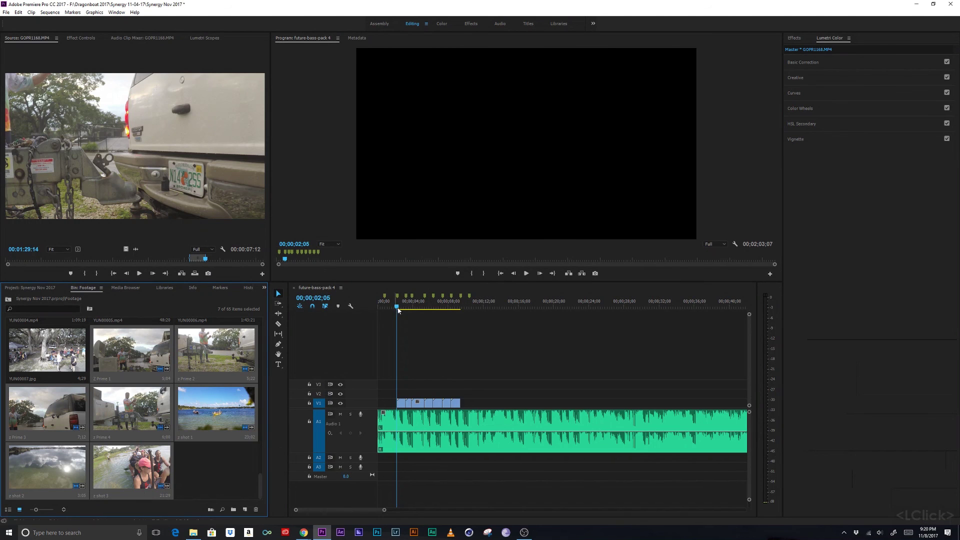
# Play back the opening section of the sequence to check the timing of the placed clips against the music beats.
pyautogui.moveTo(397, 311); pyautogui.dragTo(390, 315)
pyautogui.click(383, 365)
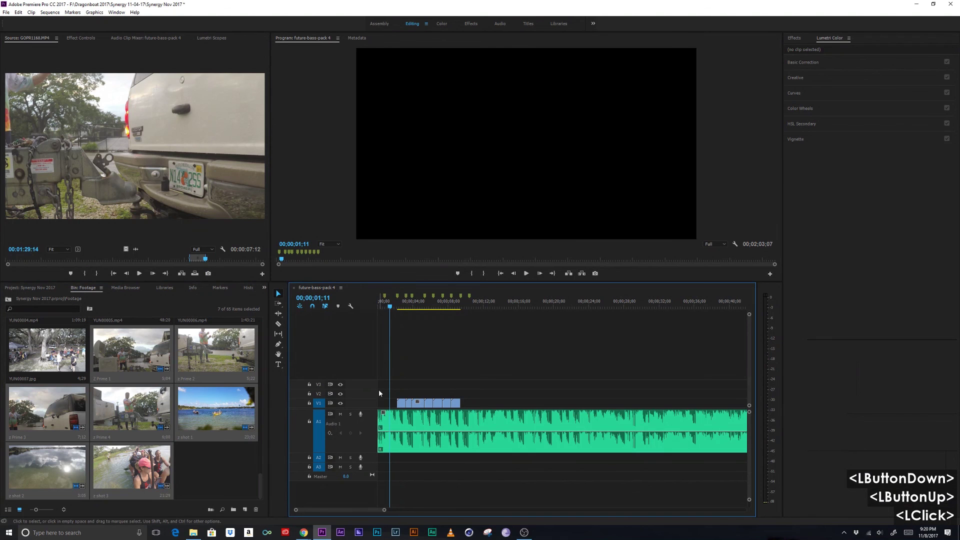
pyautogui.press('space')
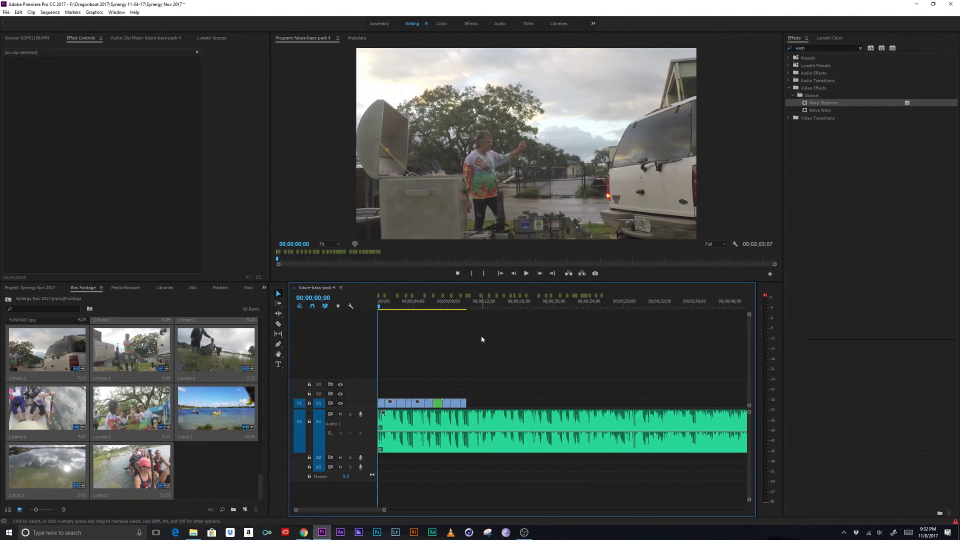
pyautogui.press('space')
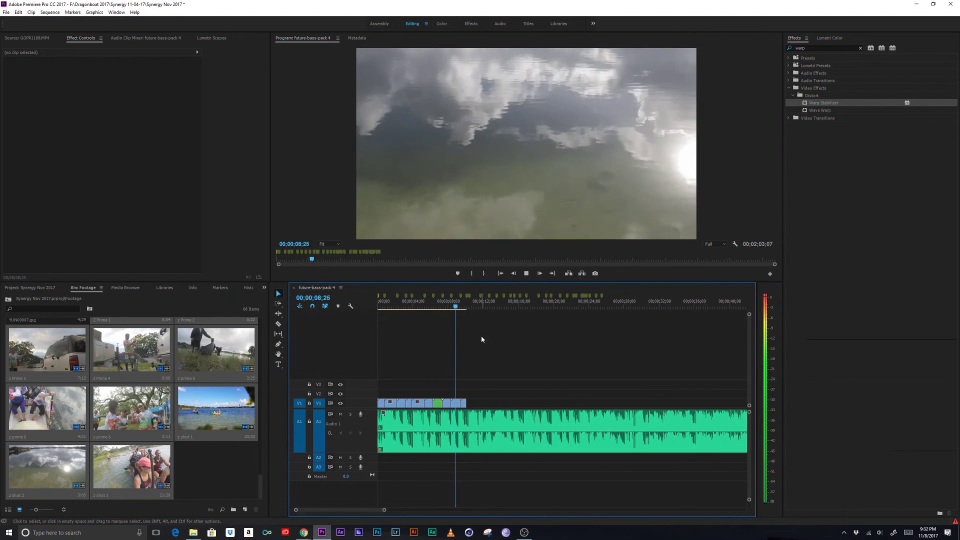
pyautogui.press('space')
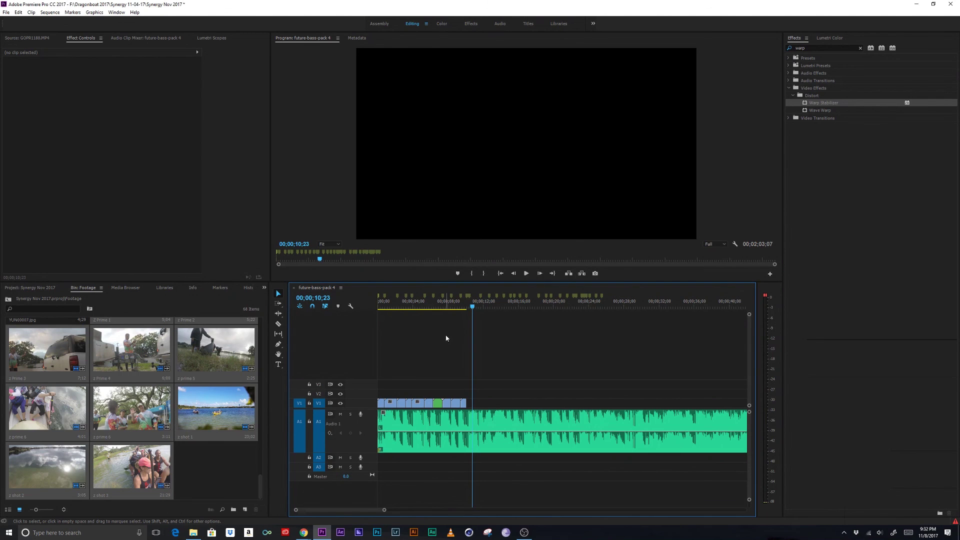
pyautogui.click(447, 350)
pyautogui.click(437, 356)
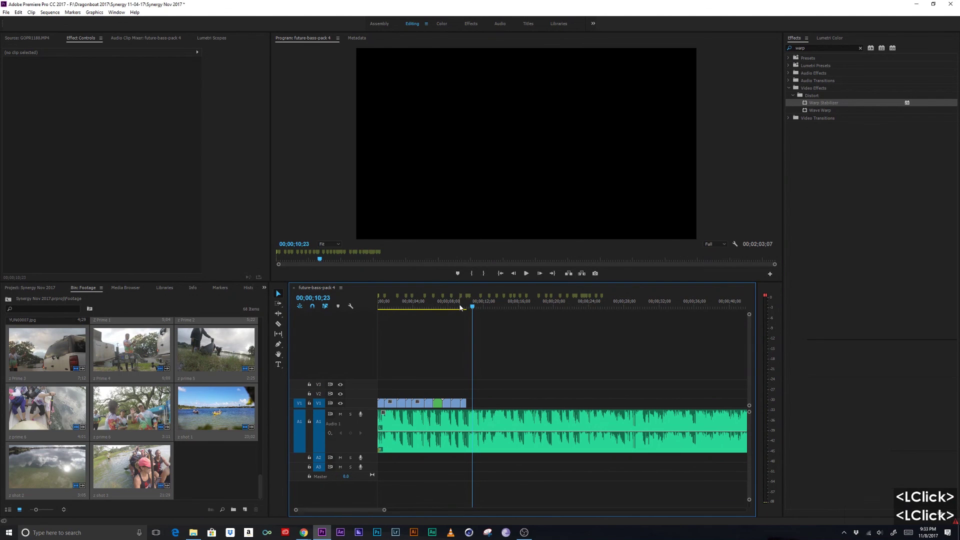